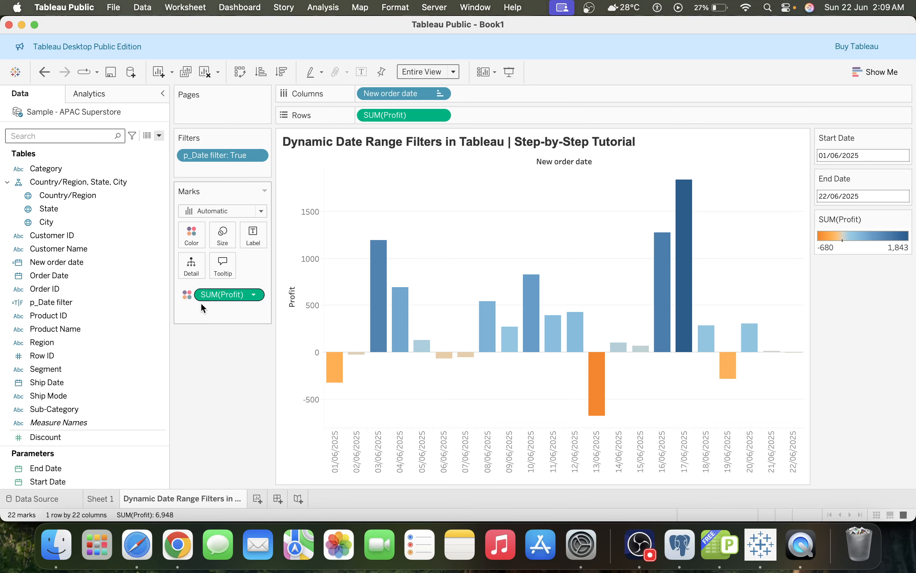
Read the web search explanation of what a dynamic date range in Tableau is, then return to the workbook
key("super+Tab")
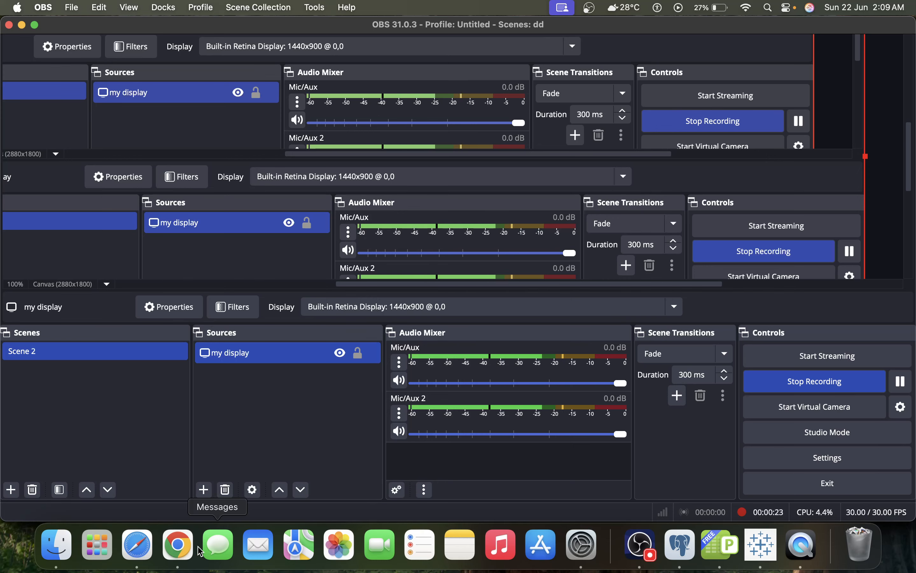
left_click(178, 544)
scroll(270, 346, "up", 2)
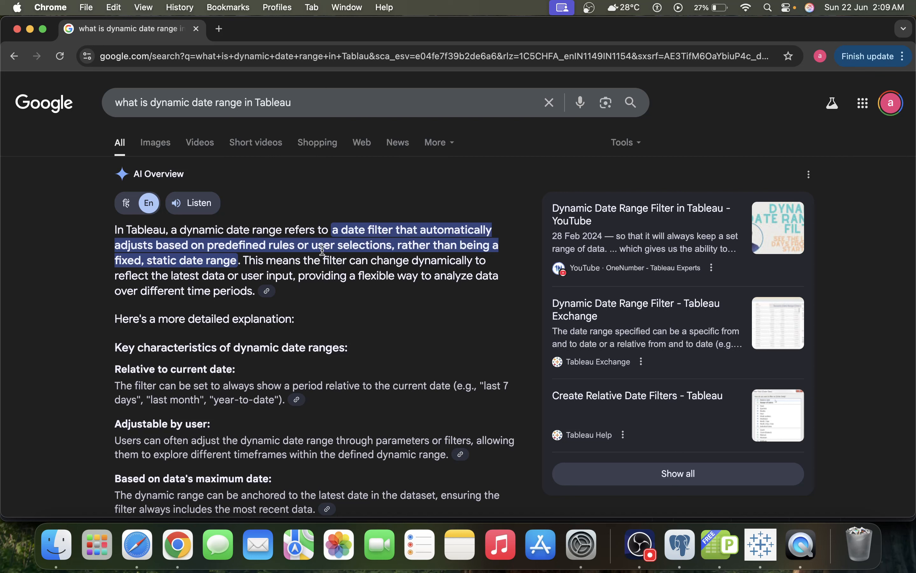
left_click_drag(343, 247, 393, 247)
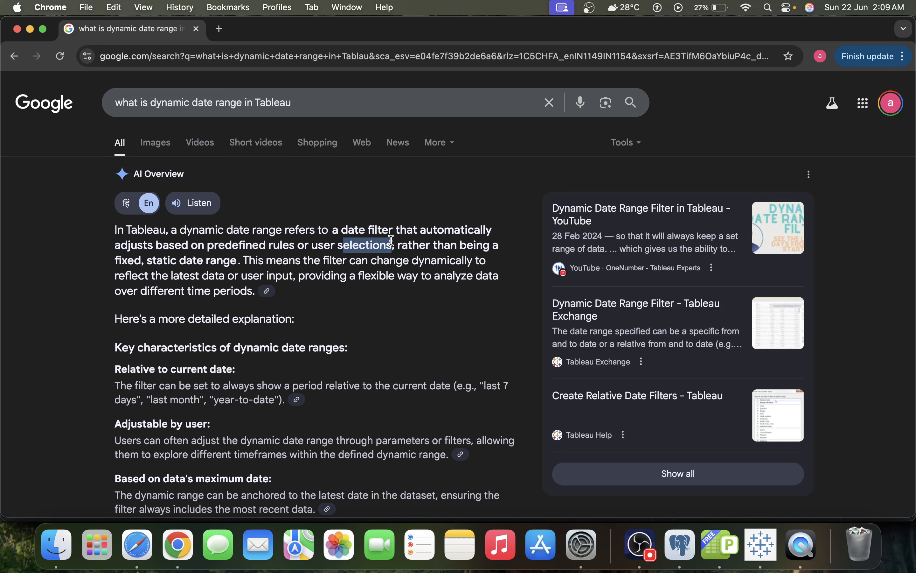
left_click(343, 248)
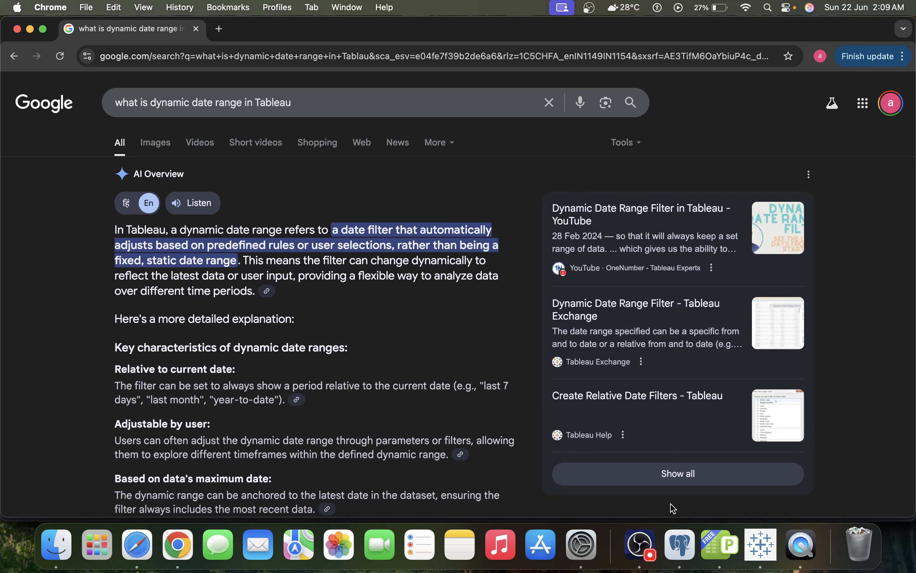
left_click(756, 547)
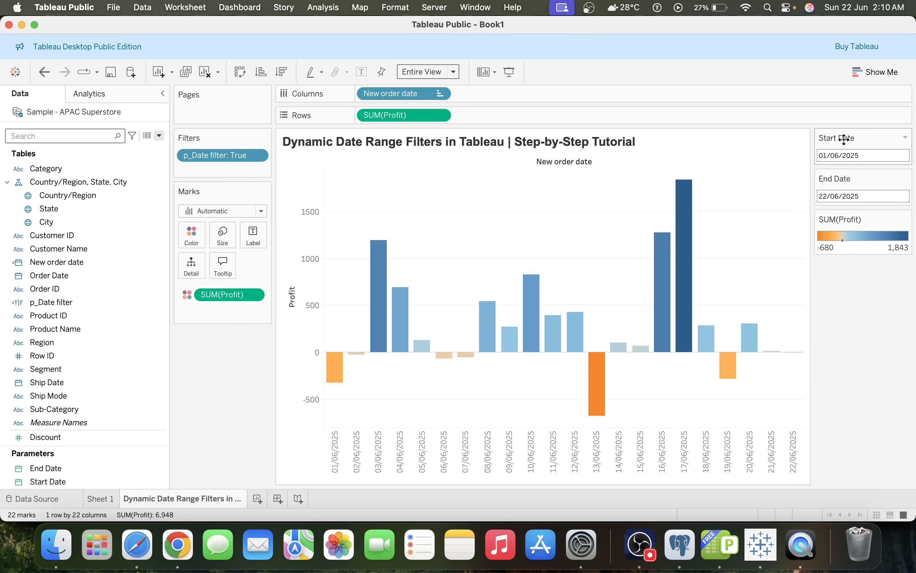
Set the Start Date parameter control to 13/06/2025 using its calendar
left_click(841, 155)
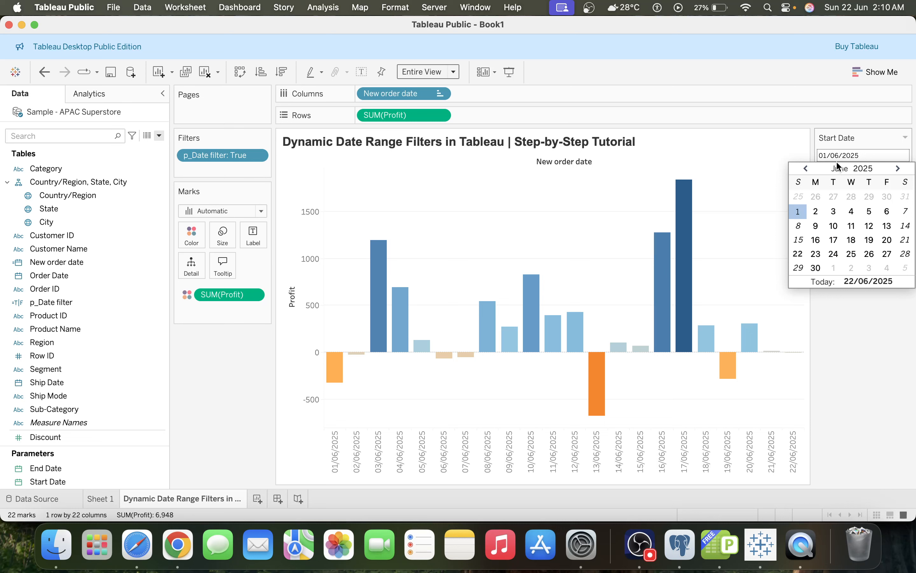
left_click(833, 369)
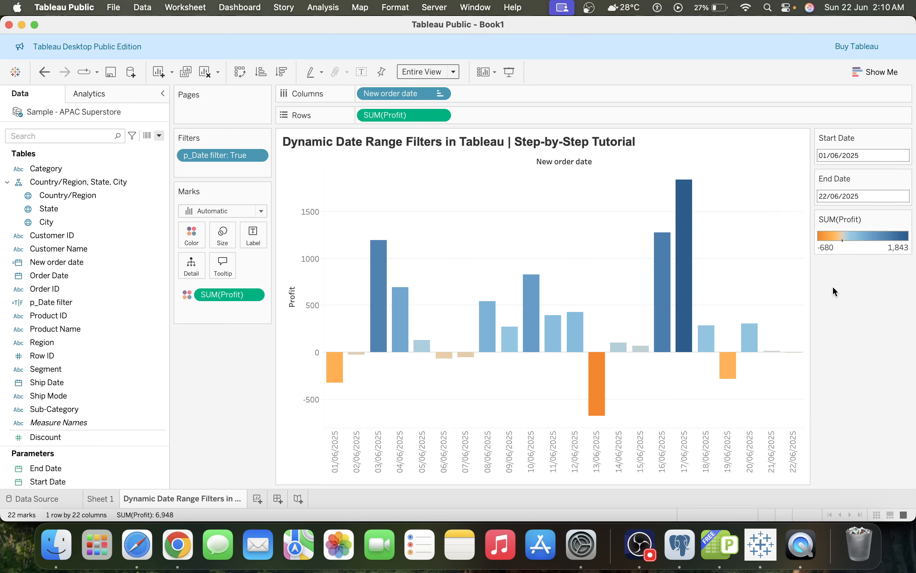
left_click(858, 155)
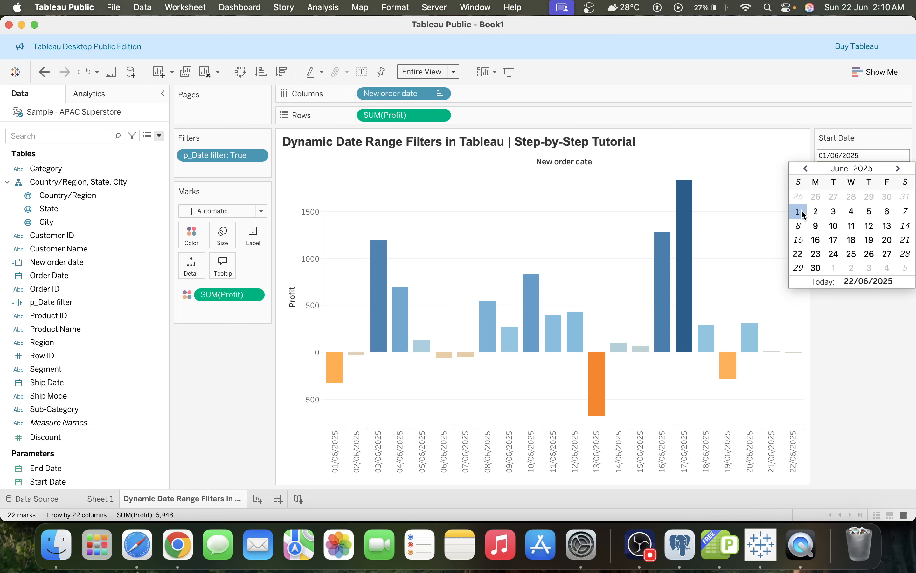
left_click(841, 326)
left_click(856, 196)
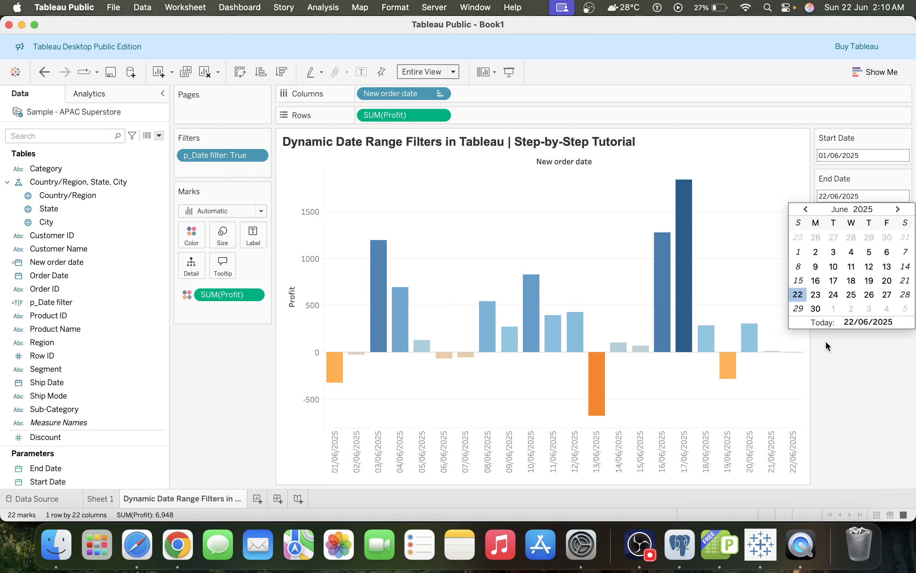
left_click(827, 351)
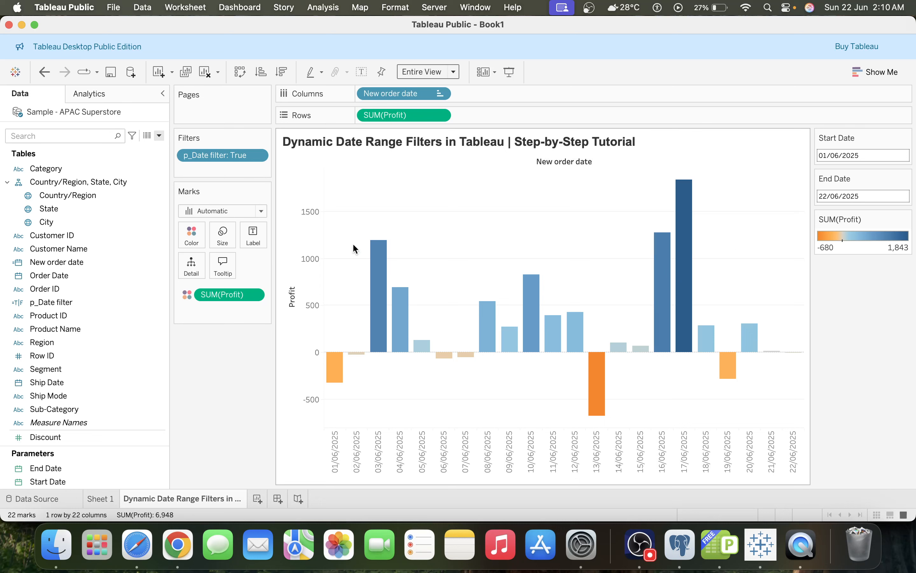
left_click(849, 156)
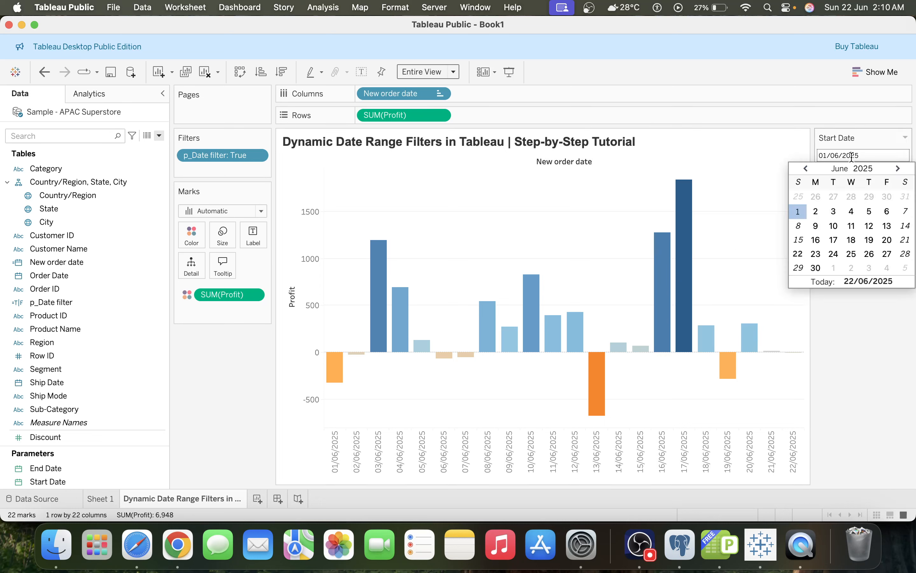
left_click(887, 227)
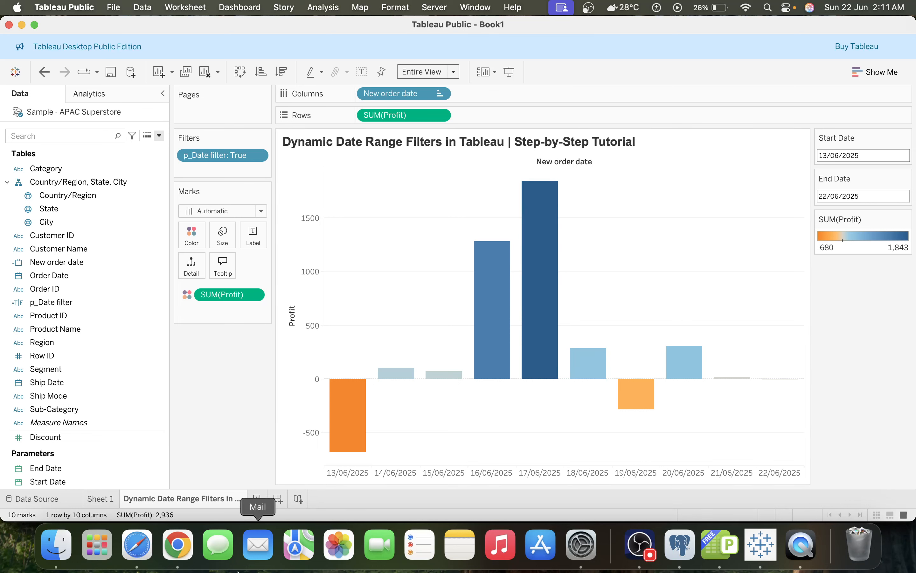
Add a new worksheet
left_click(258, 497)
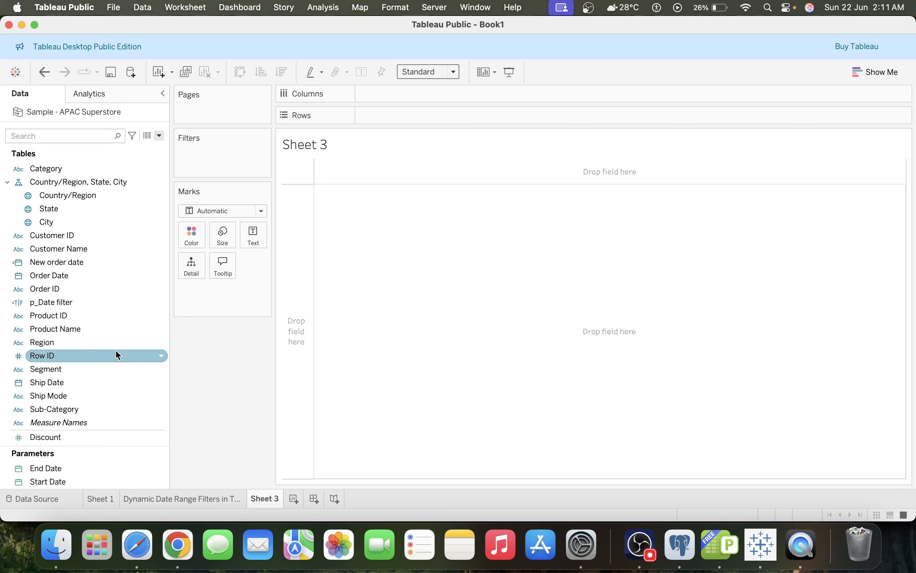
scroll(116, 350, "down", 5)
left_click(63, 469)
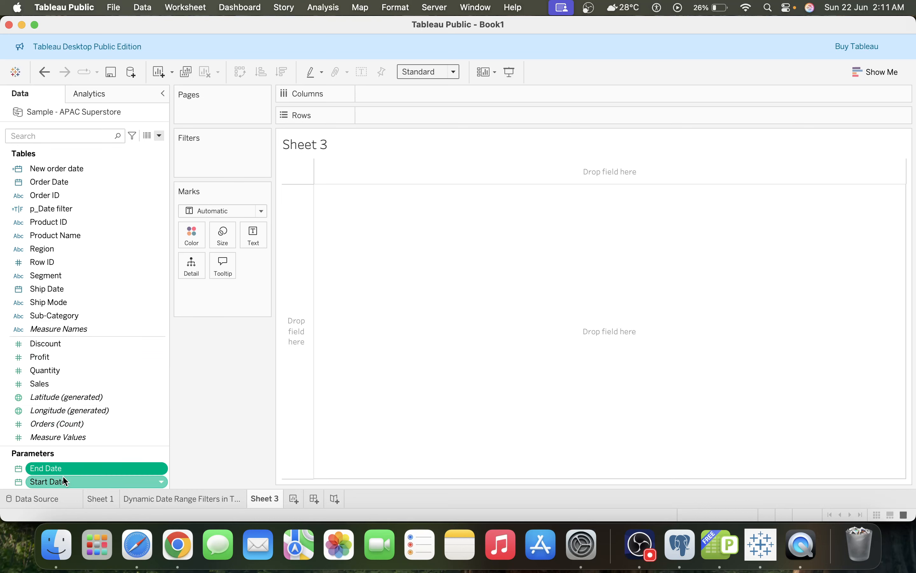
left_click(64, 477, "shift")
right_click(64, 479)
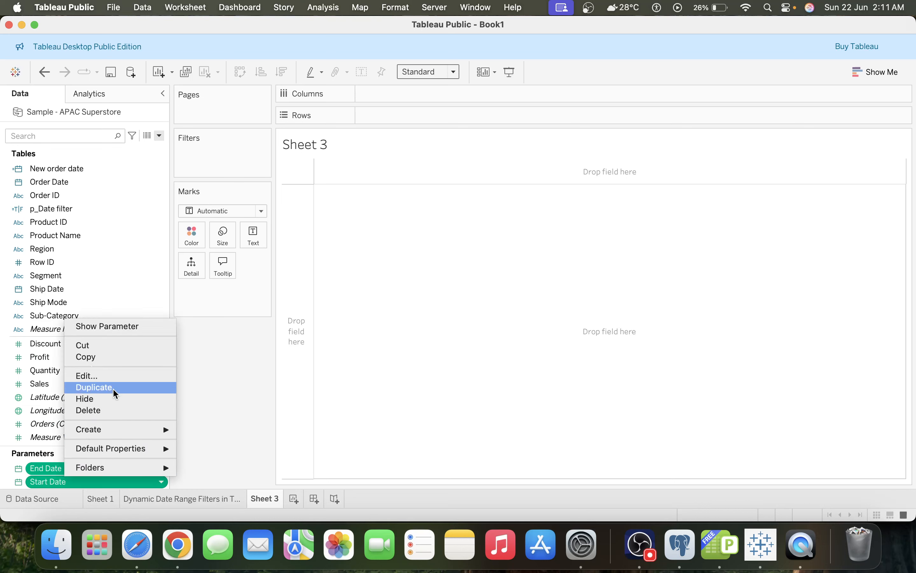
left_click(117, 410)
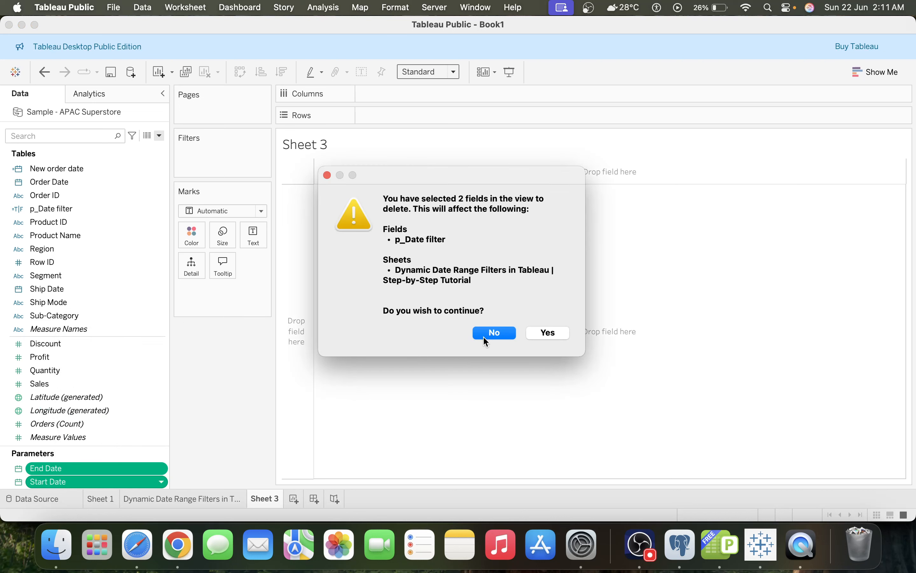
left_click(483, 336)
Search the data pane for p and delete the p_Date filter field
left_click(62, 139)
type("p")
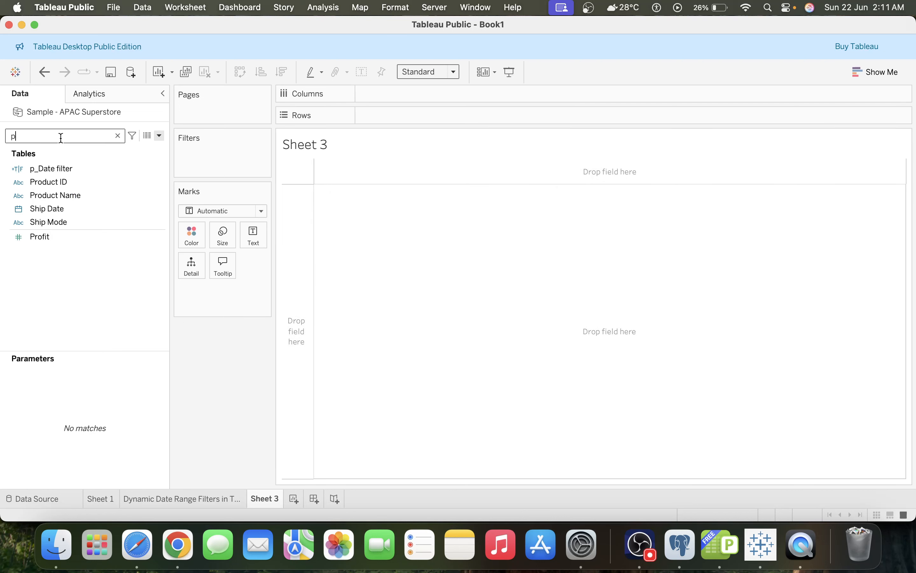
right_click(63, 165)
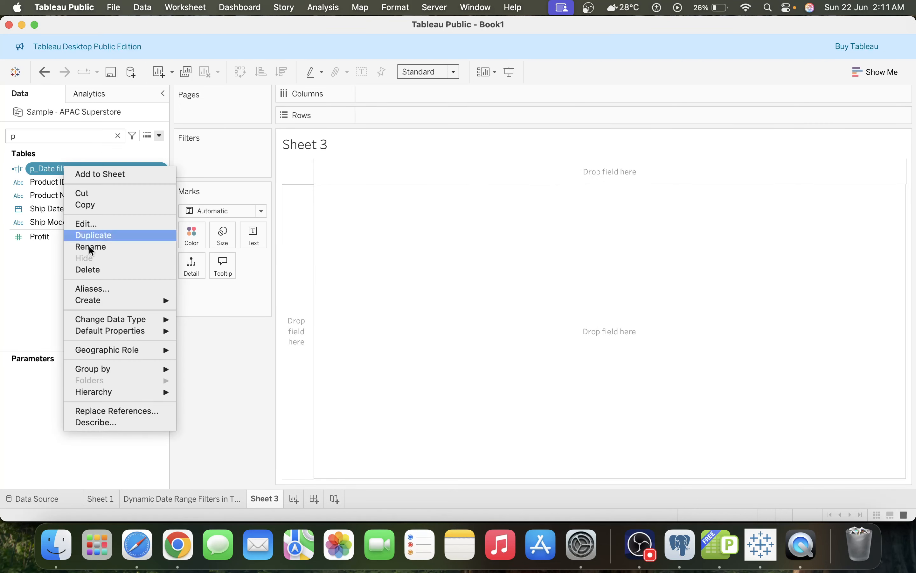
left_click(110, 271)
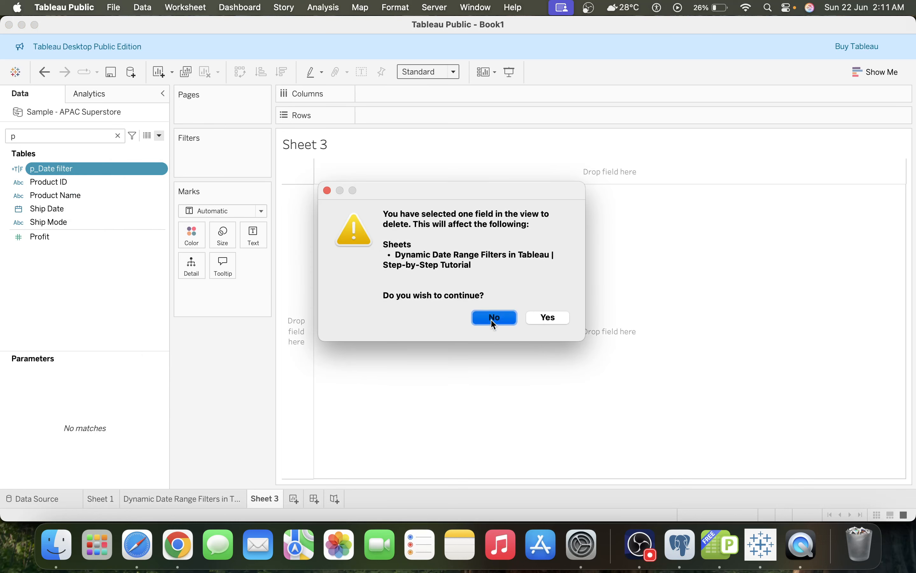
left_click(554, 316)
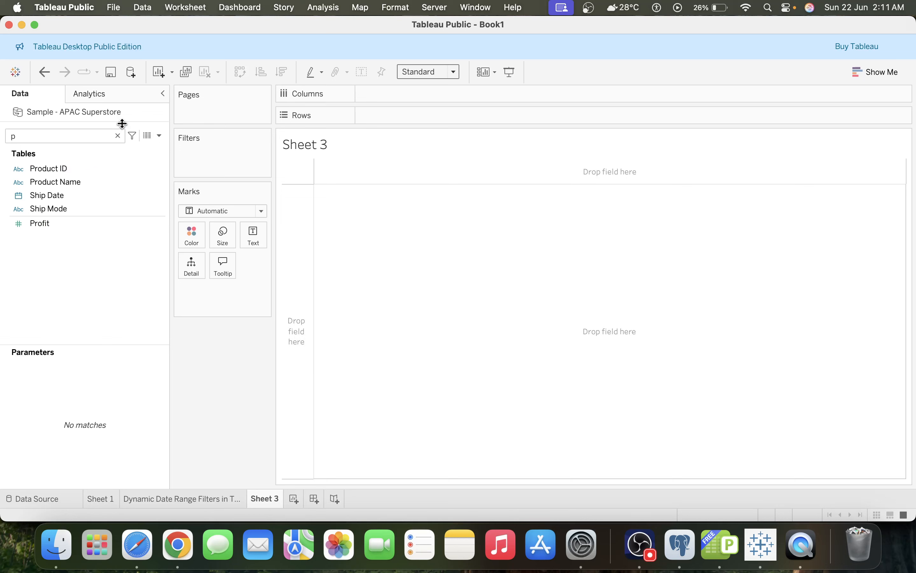
Add New order date to Rows as an exact, discrete date
left_click(118, 135)
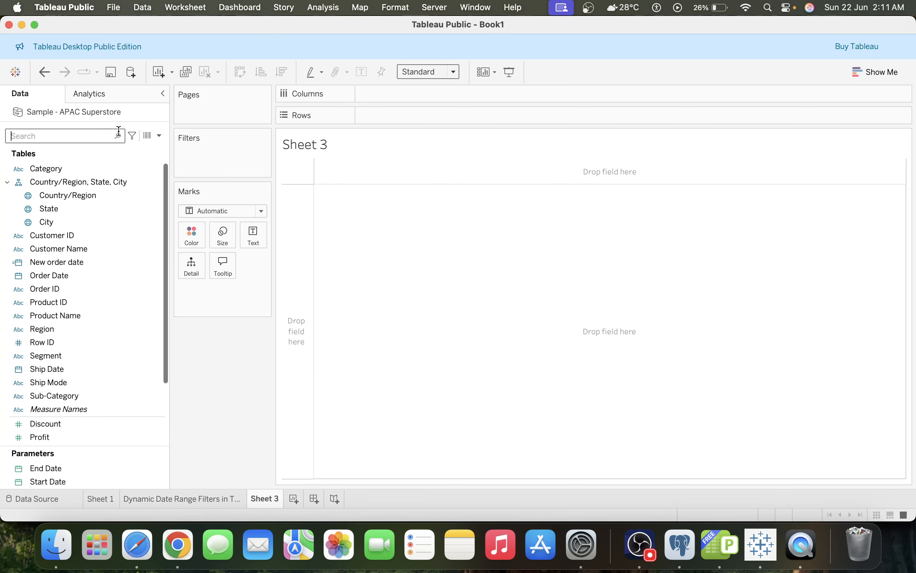
type("new")
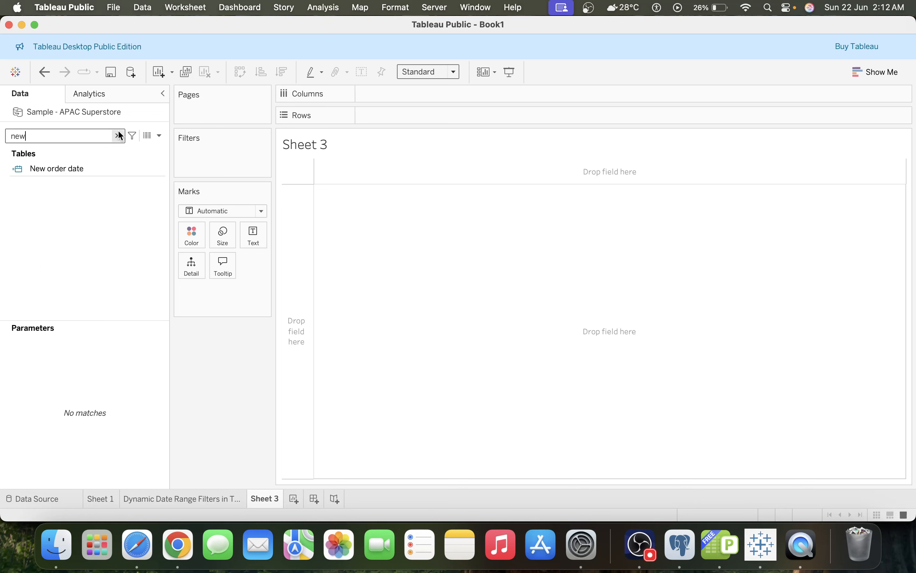
double_click(69, 169)
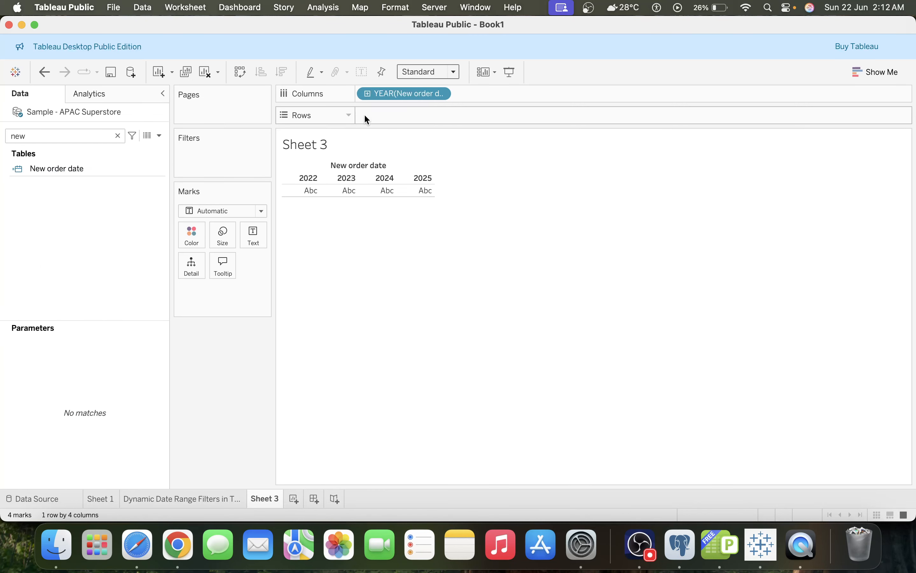
left_click_drag(383, 94, 385, 113)
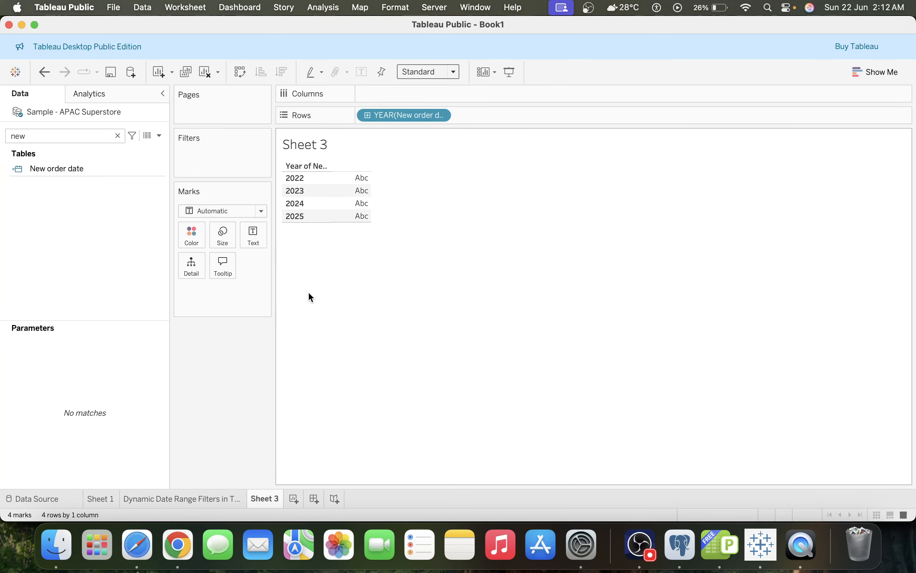
right_click(387, 117)
left_click(443, 332)
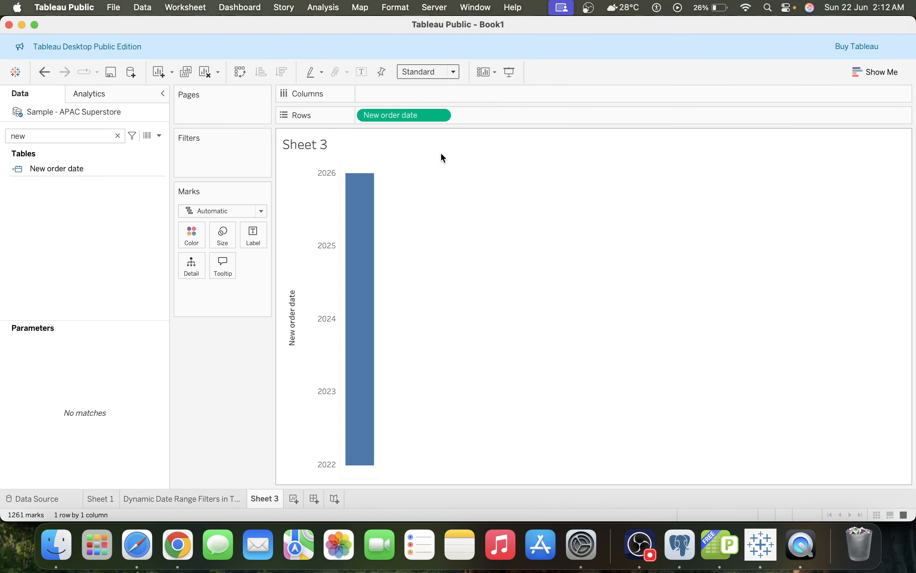
right_click(406, 117)
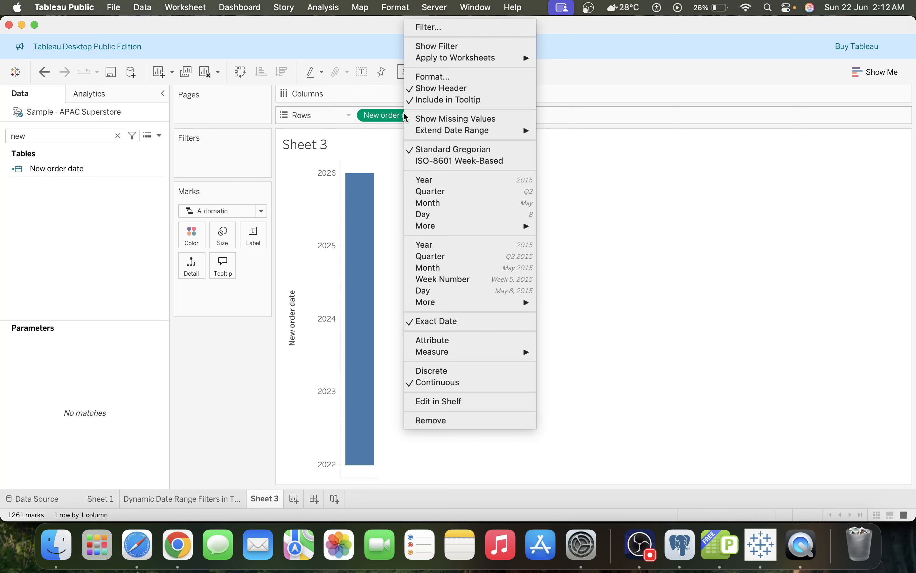
left_click(488, 372)
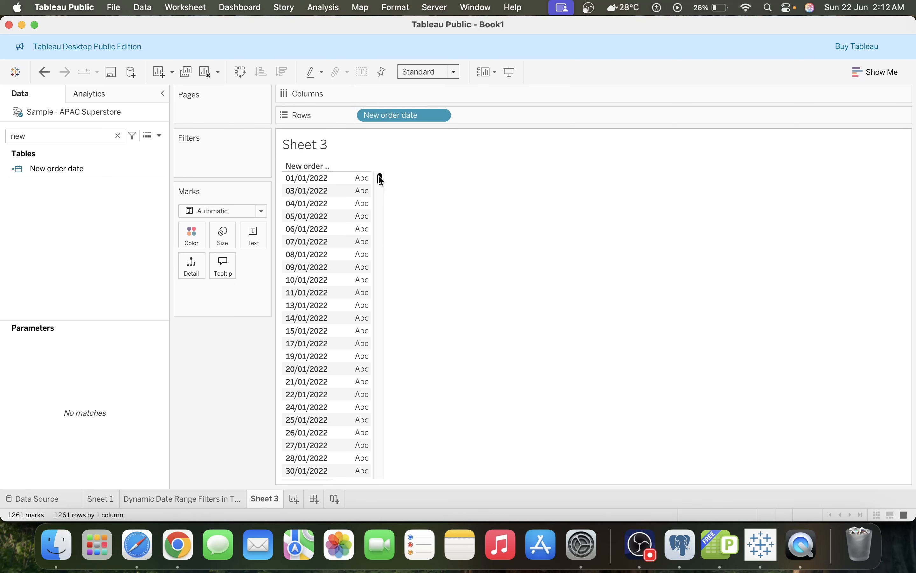
Create a new parameter named Start Date
left_click_drag(379, 179, 396, 152)
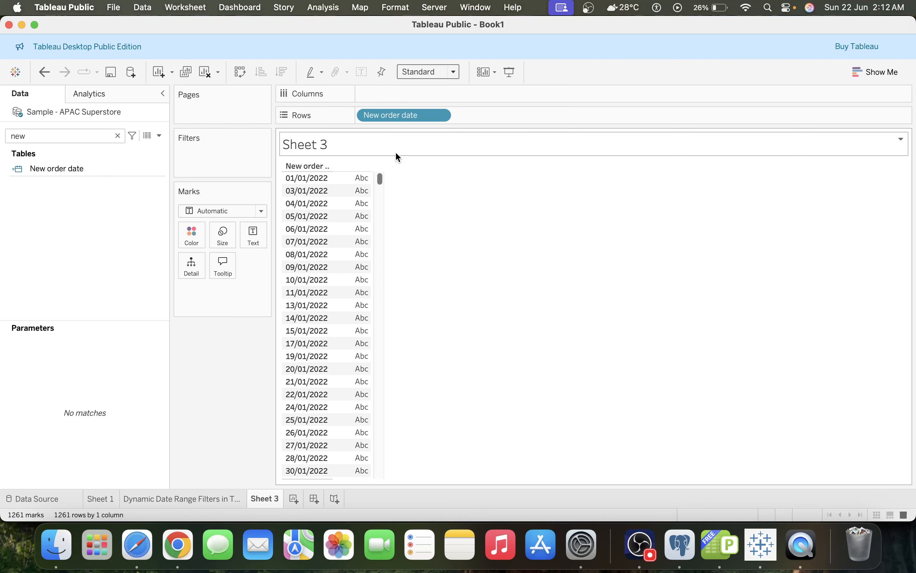
left_click(118, 136)
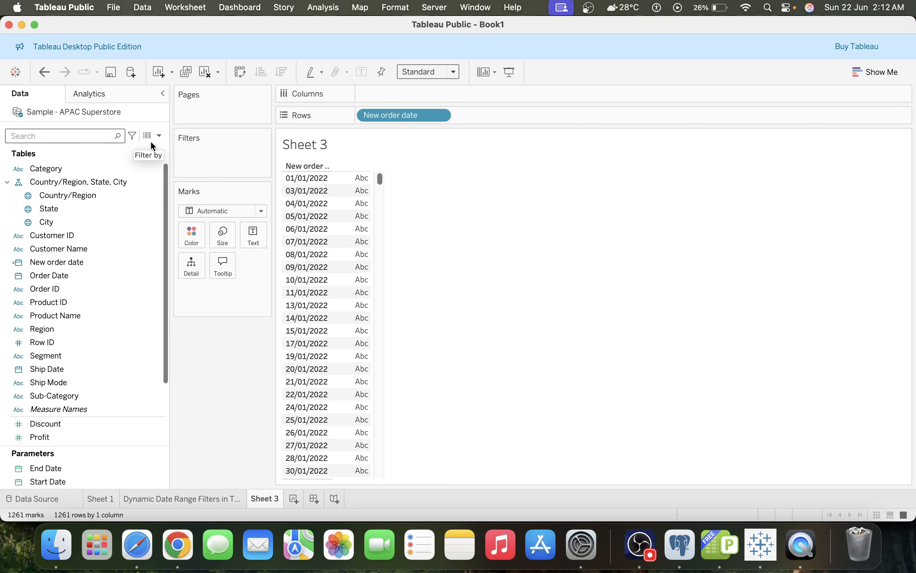
left_click(161, 137)
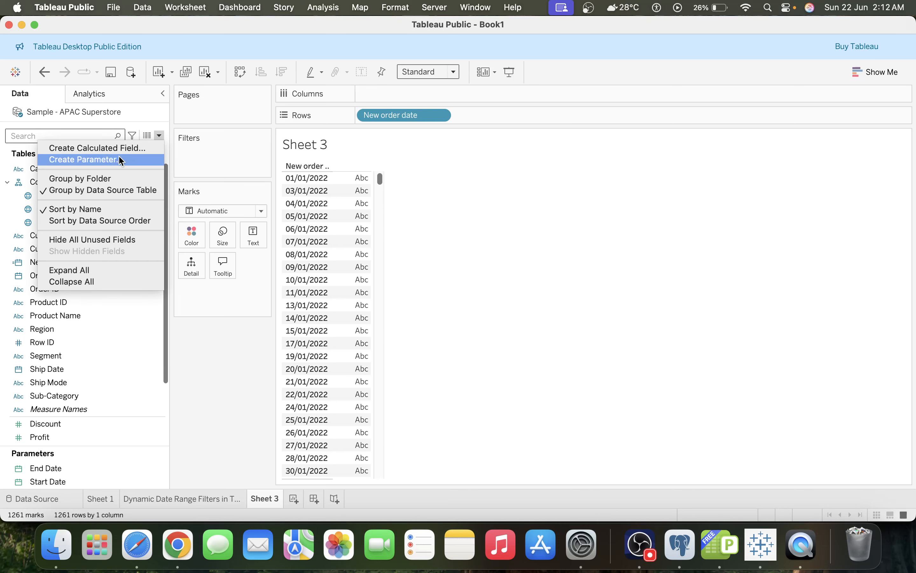
left_click(114, 160)
triple_click(410, 185)
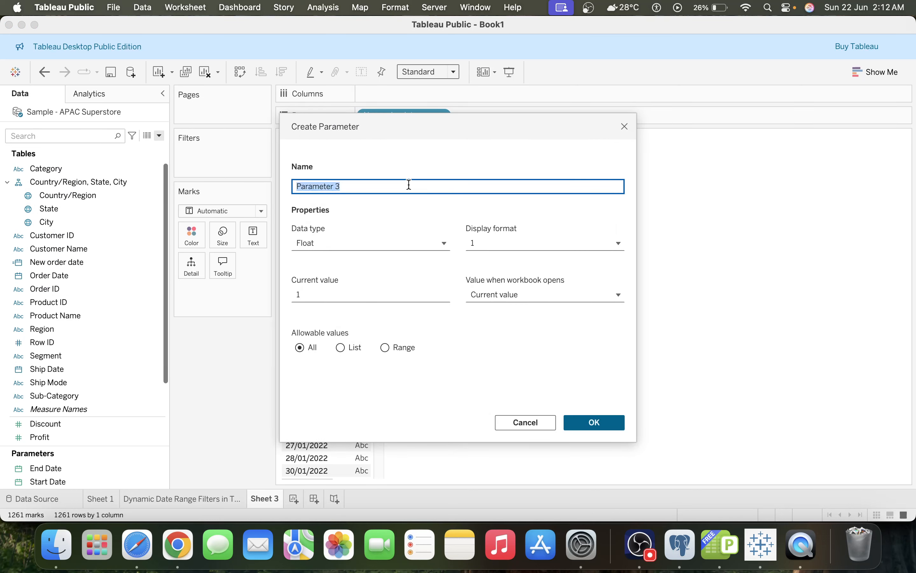
type("Start Date")
Set the new parameter's data type to Date and its current value to 01/06/2025
left_click(338, 245)
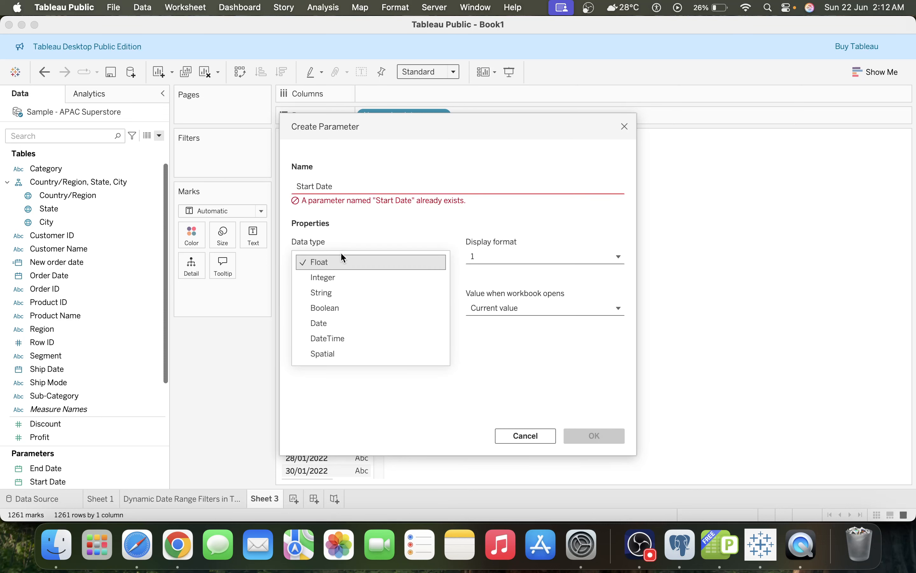
left_click(329, 325)
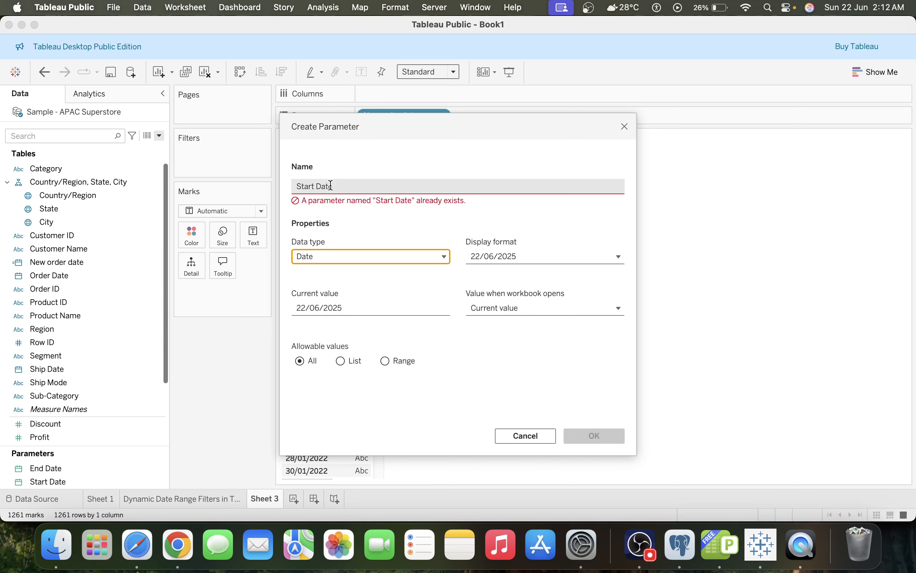
left_click(353, 305)
key("Left")
key("Left")
key("Left")
key("Left")
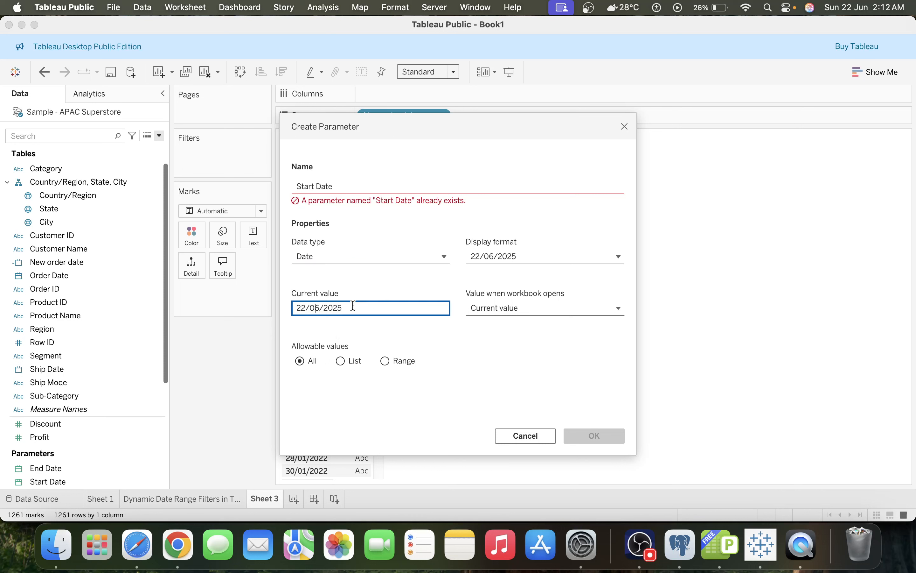
key("shift+Left")
key("shift+Left")
type("1")
Rename the parameter to Start Date New and create it
left_click(338, 285)
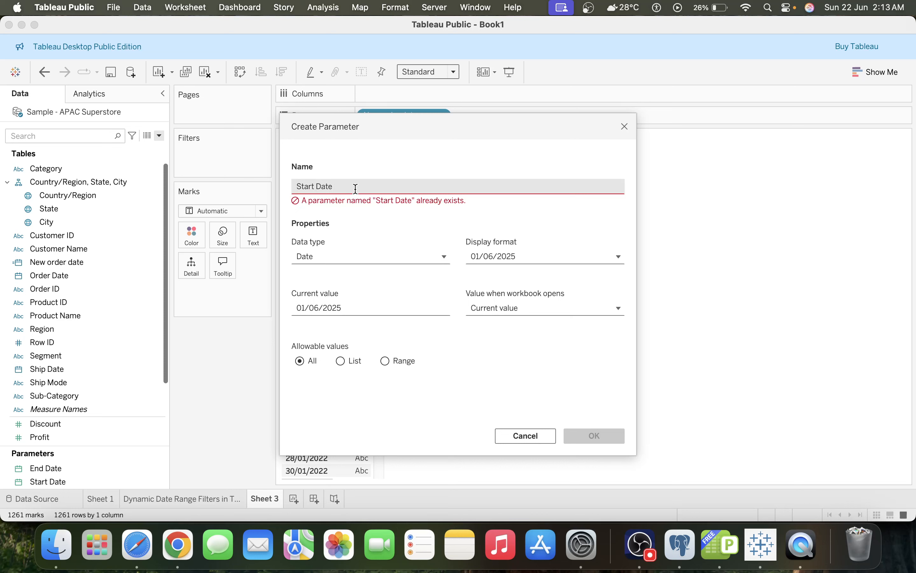
left_click(394, 185)
type("New")
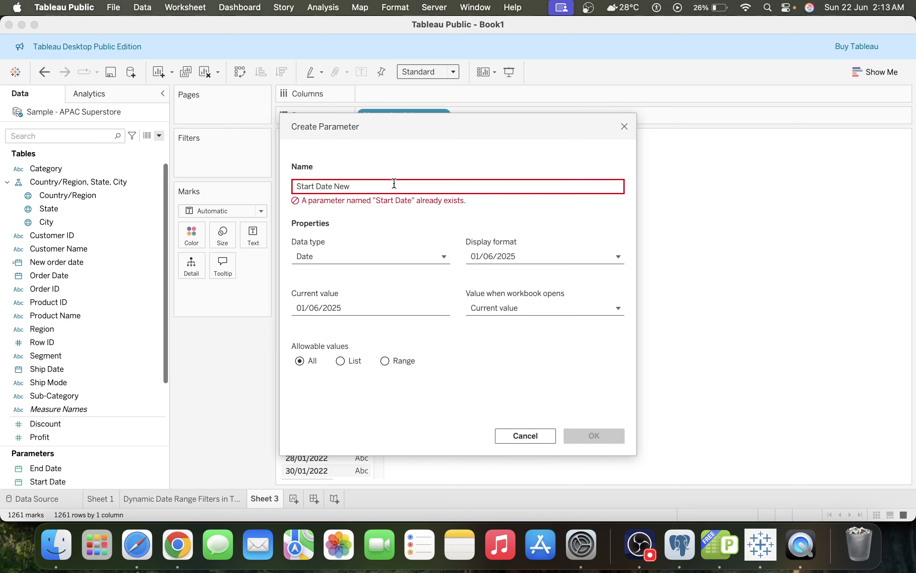
left_click(347, 163)
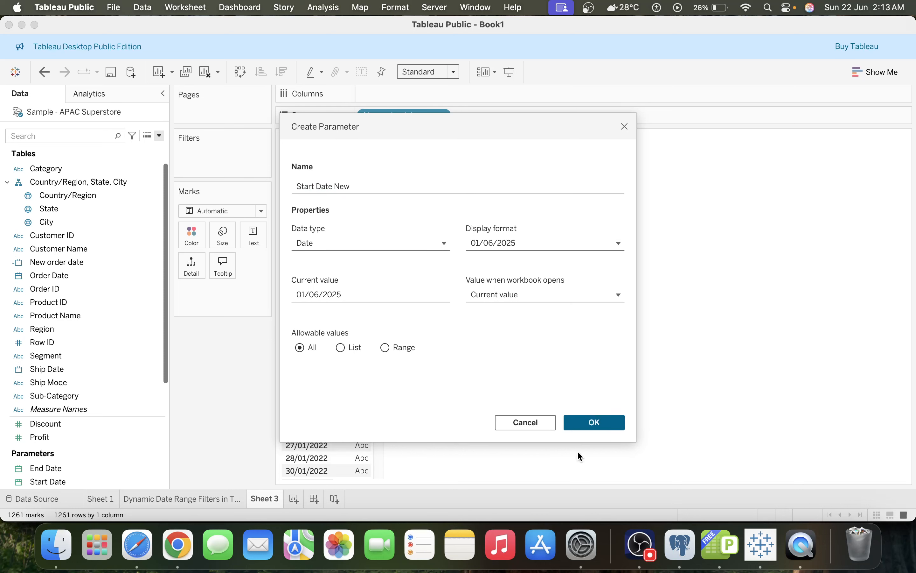
left_click(593, 425)
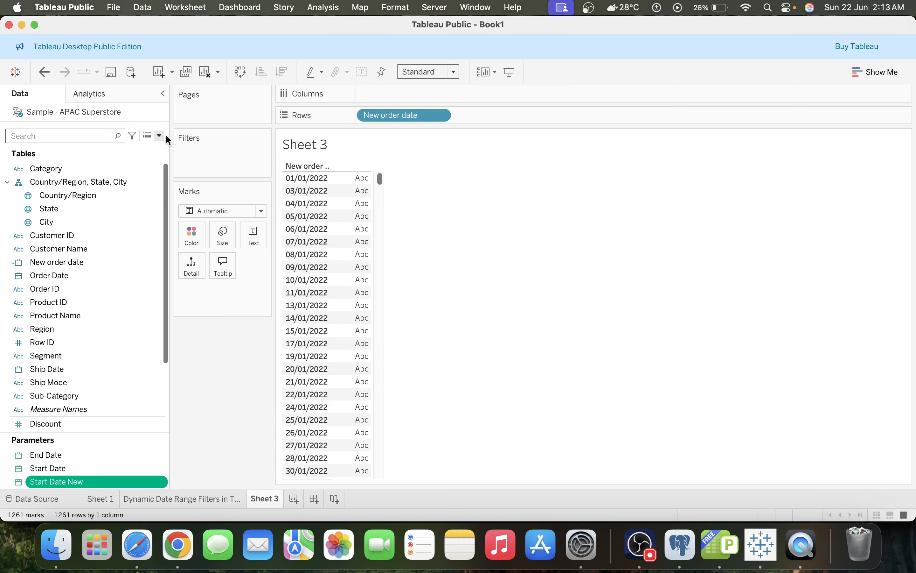
Edit the End Date parameter and rename it to End Date New
right_click(63, 455)
left_click(87, 312)
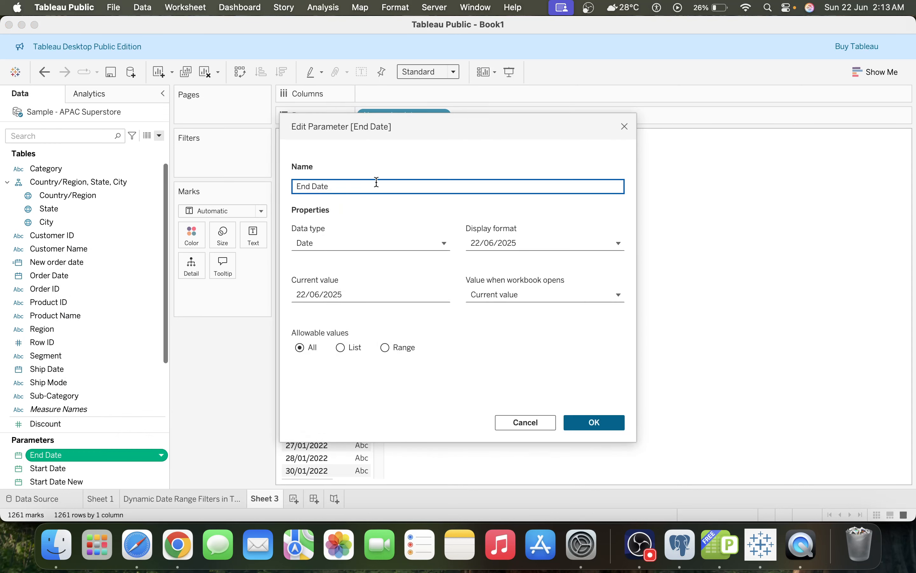
type("New")
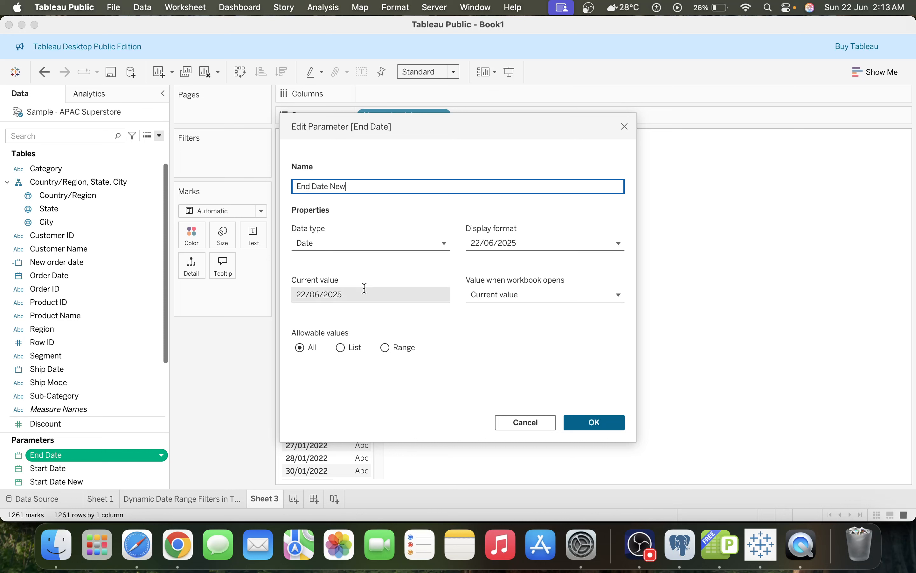
left_click(596, 424)
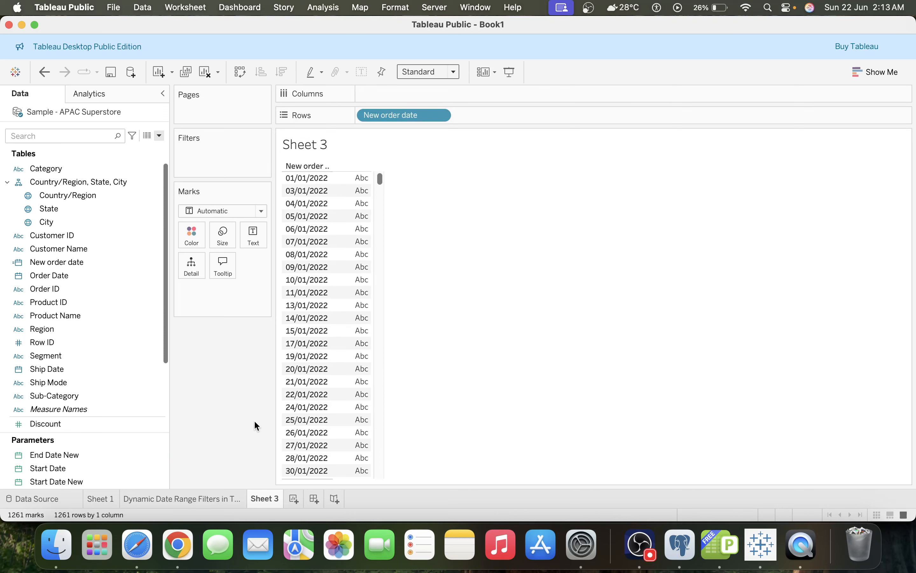
left_click(101, 455)
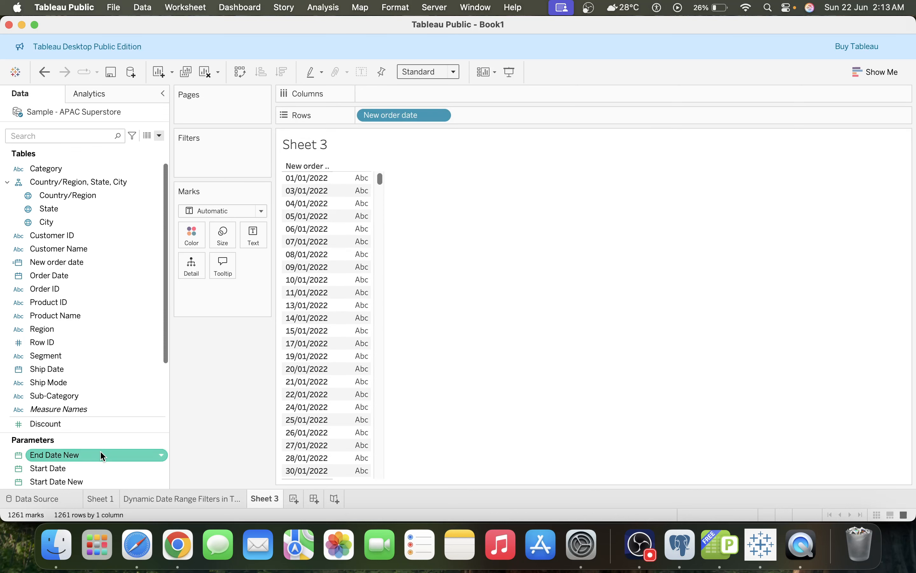
left_click(101, 455)
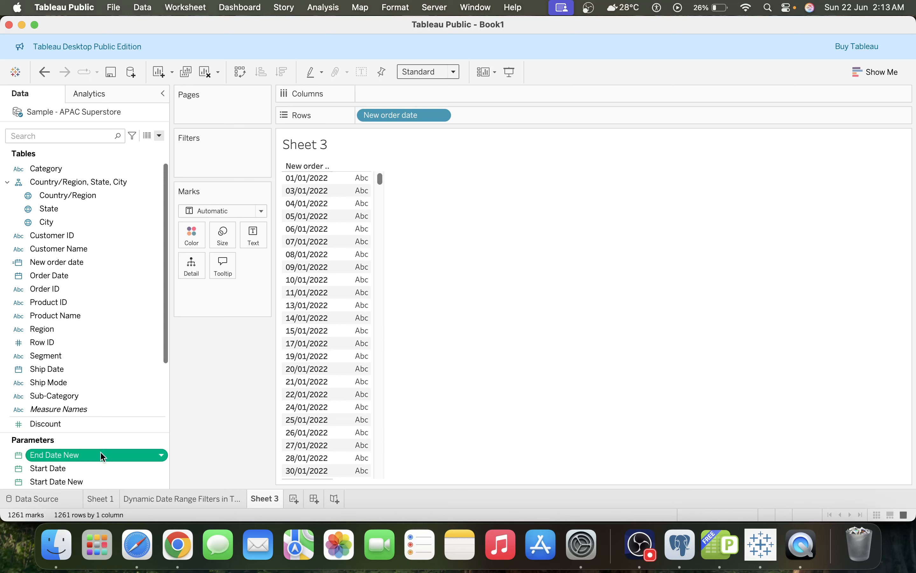
left_click(84, 483, "shift")
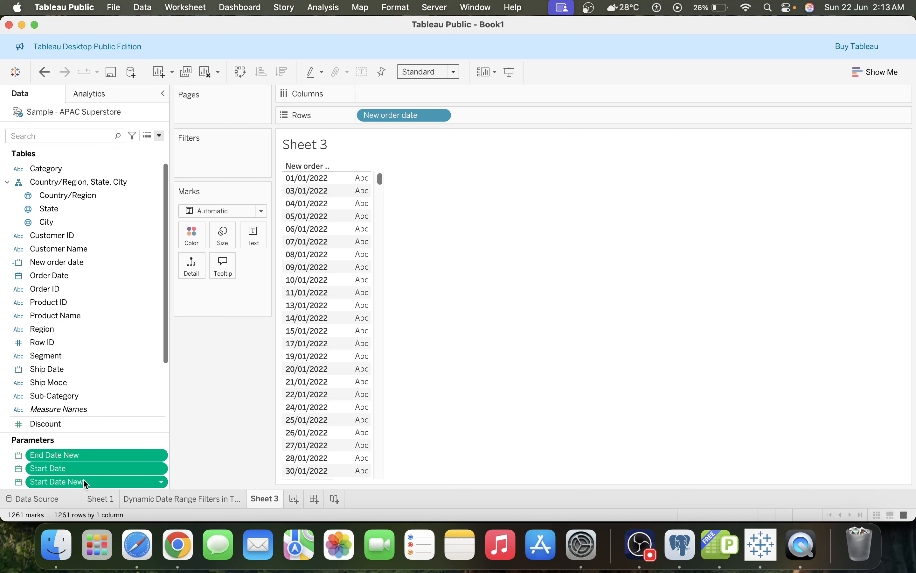
left_click(116, 468, "shift")
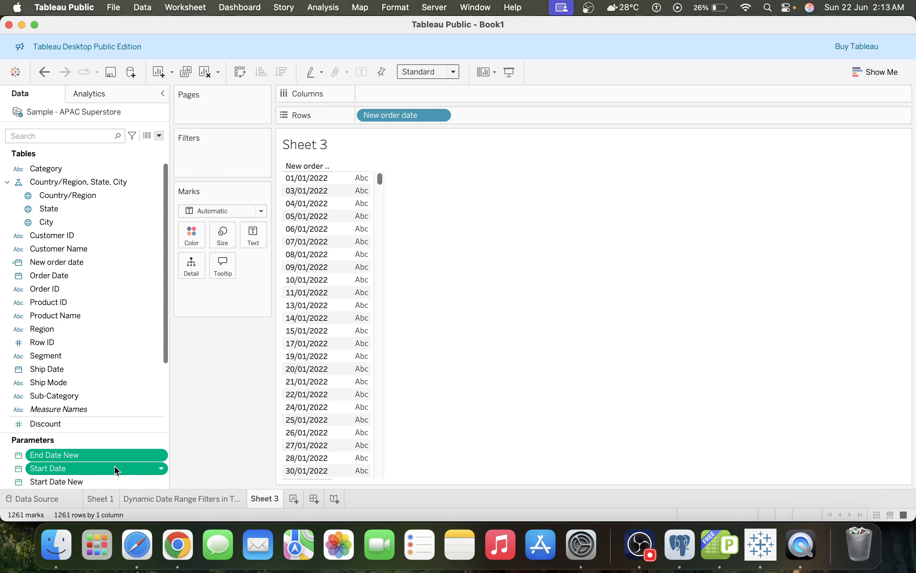
left_click(104, 478)
left_click(86, 455, "shift")
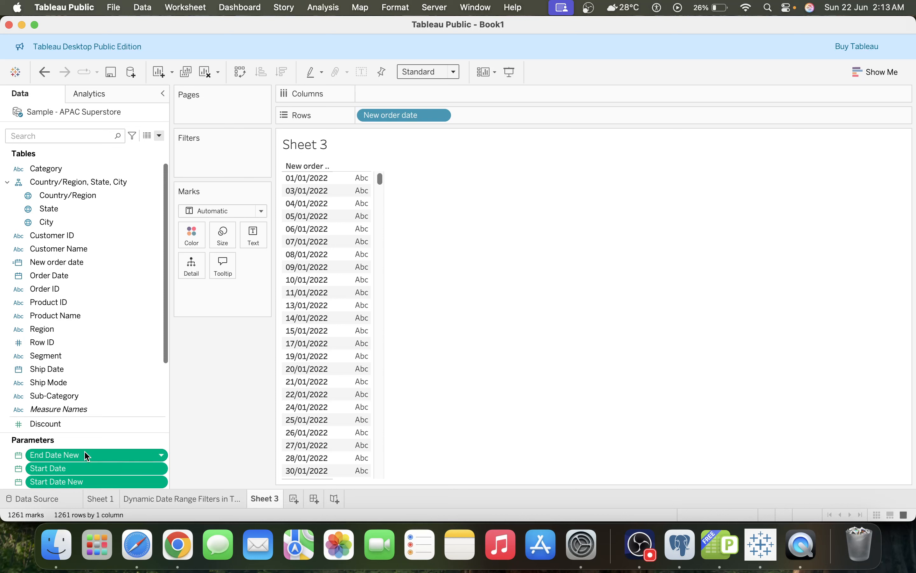
left_click(83, 472)
left_click(80, 457)
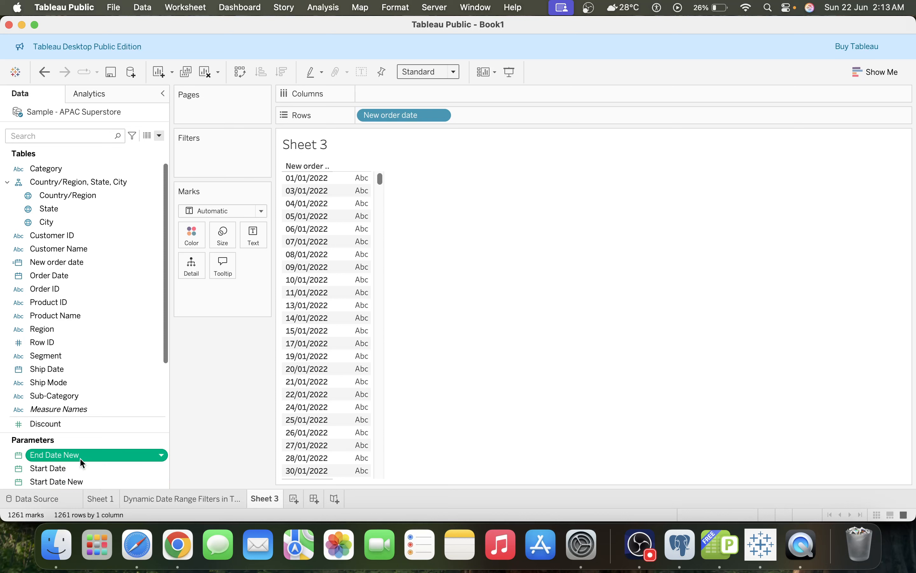
right_click(80, 457)
left_click(50, 468)
left_click(50, 468, "shift")
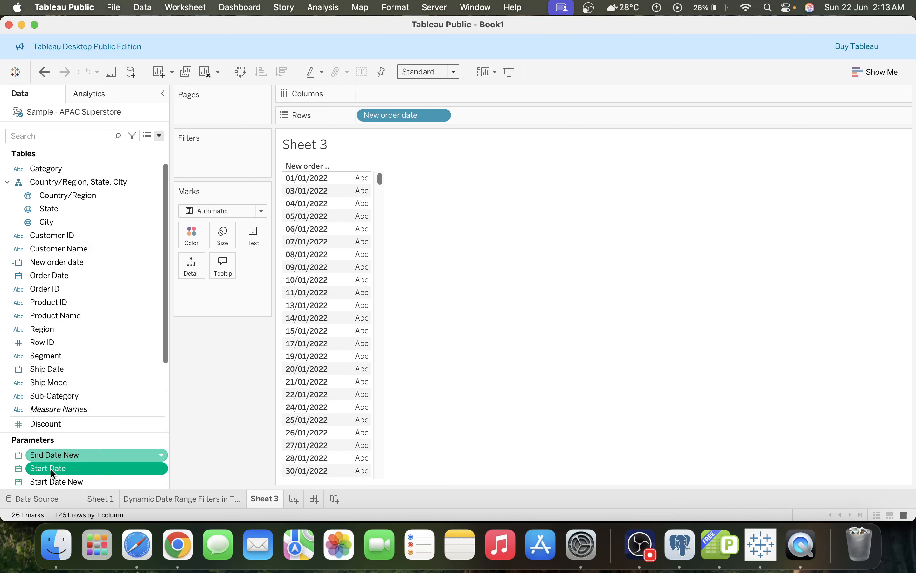
right_click(50, 468)
left_click(244, 438)
left_click(129, 468)
left_click(109, 455)
left_click(112, 467, "shift")
left_click(116, 454)
Show the End Date New and Start Date New parameter controls, placing Start Date New above End Date New
right_click(116, 454)
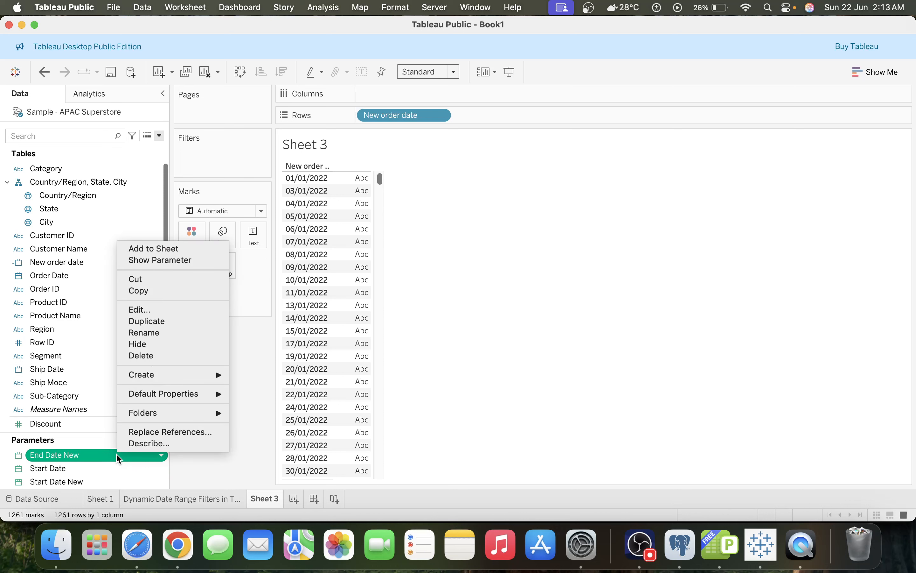
left_click(178, 260)
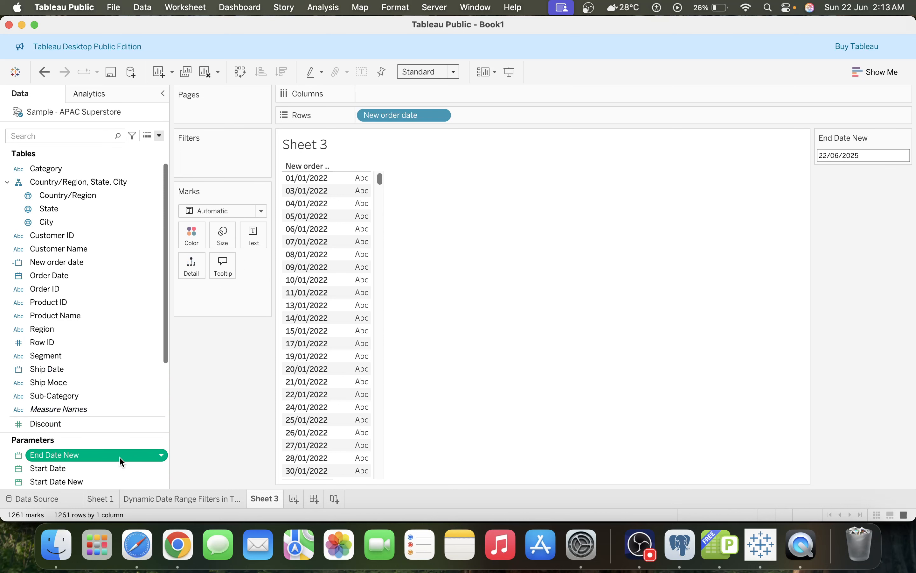
right_click(114, 481)
left_click(177, 281)
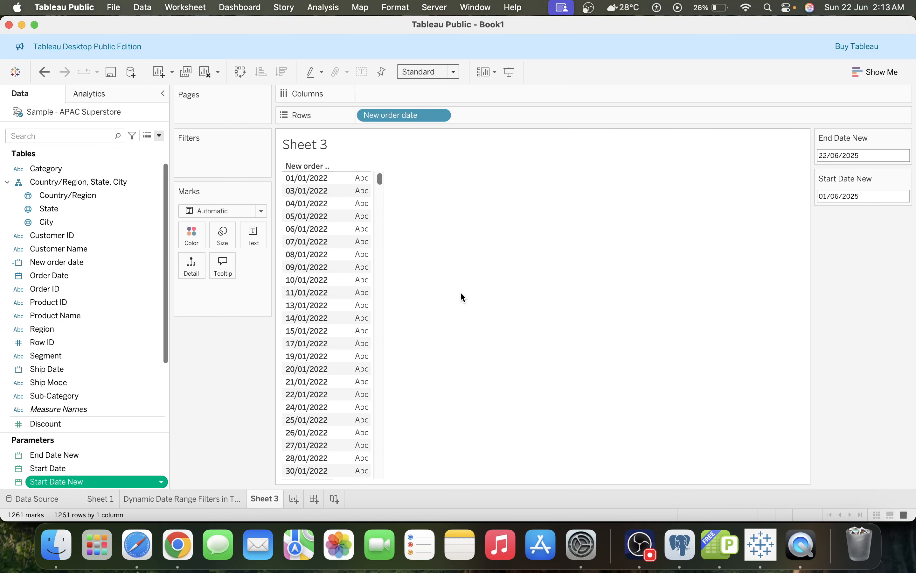
left_click_drag(839, 155, 842, 241)
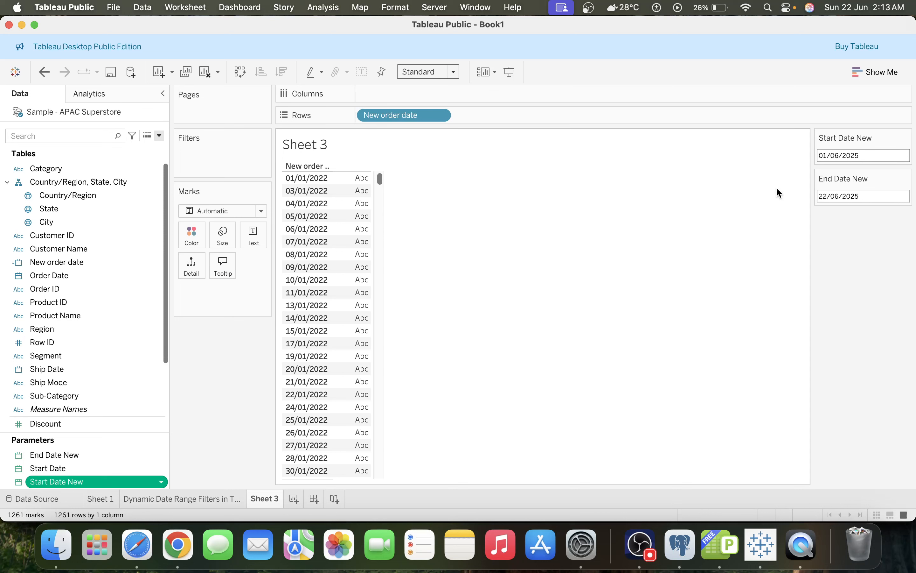
Create a calculated field named p_Date filter
left_click(160, 135)
left_click(127, 143)
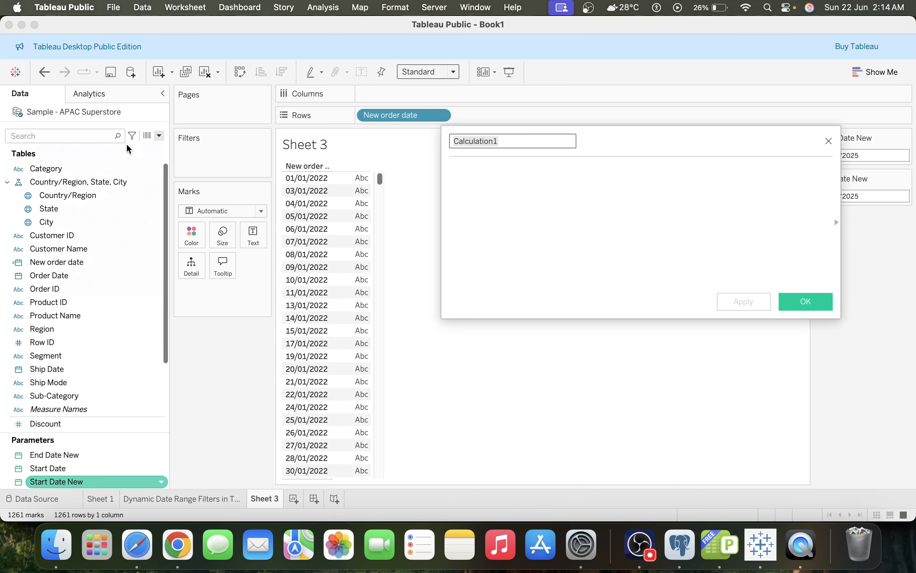
type("Date ")
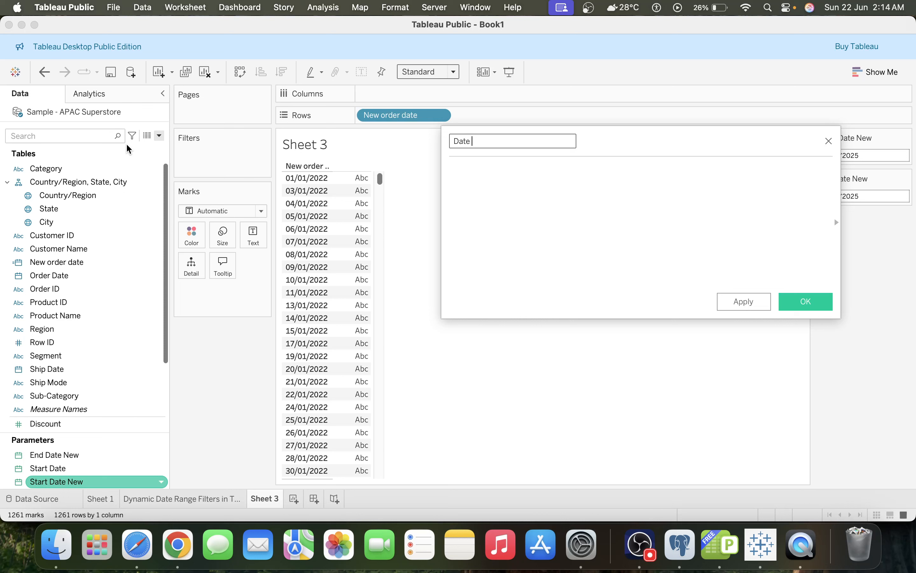
type("filter")
key("super+Left")
type("p_")
Write the formula's first condition [New order date]>=[Start Date New] followed by AND
left_click(570, 190)
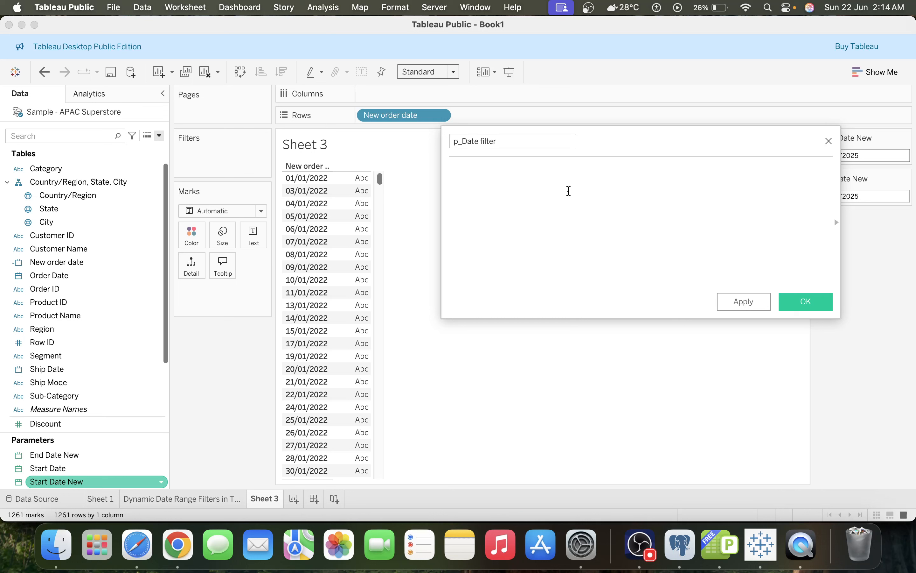
type("new")
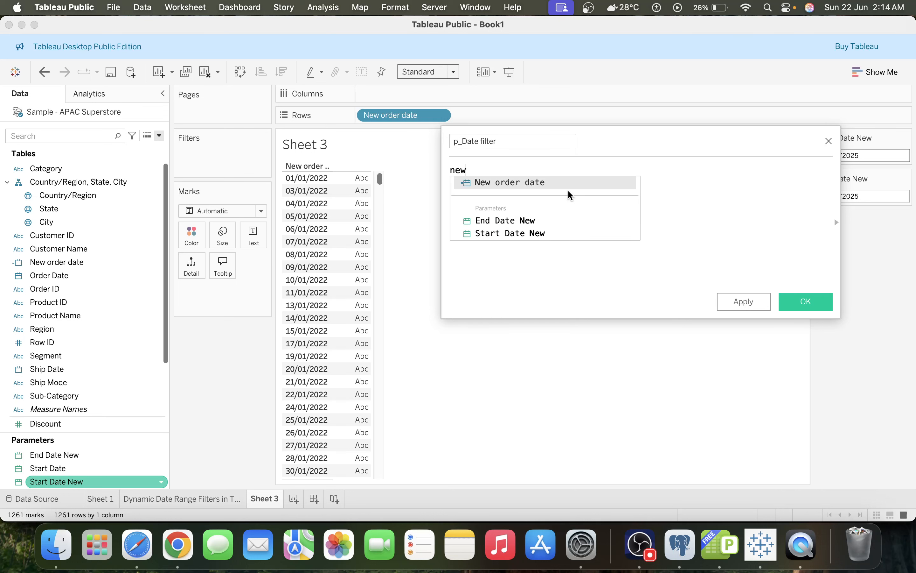
key("Return")
type(">=")
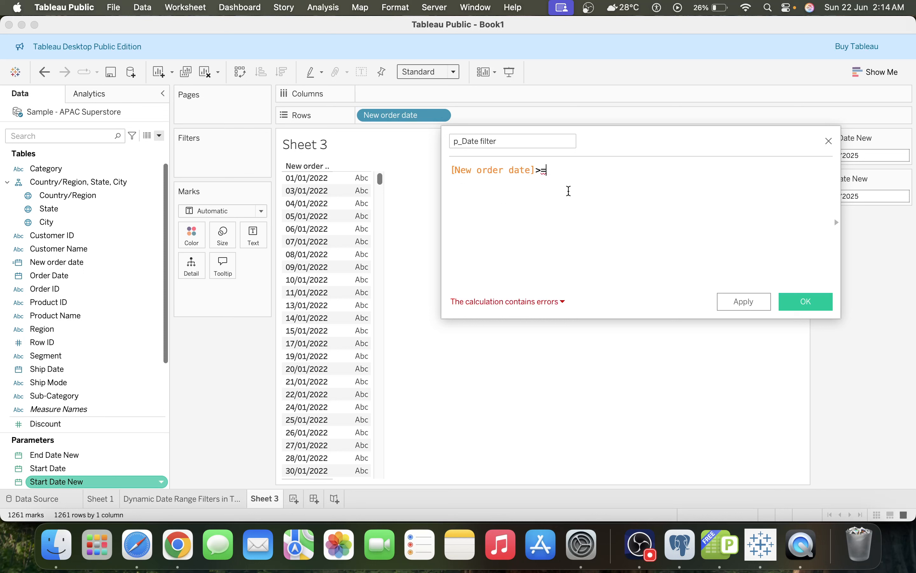
type("new")
key("Return")
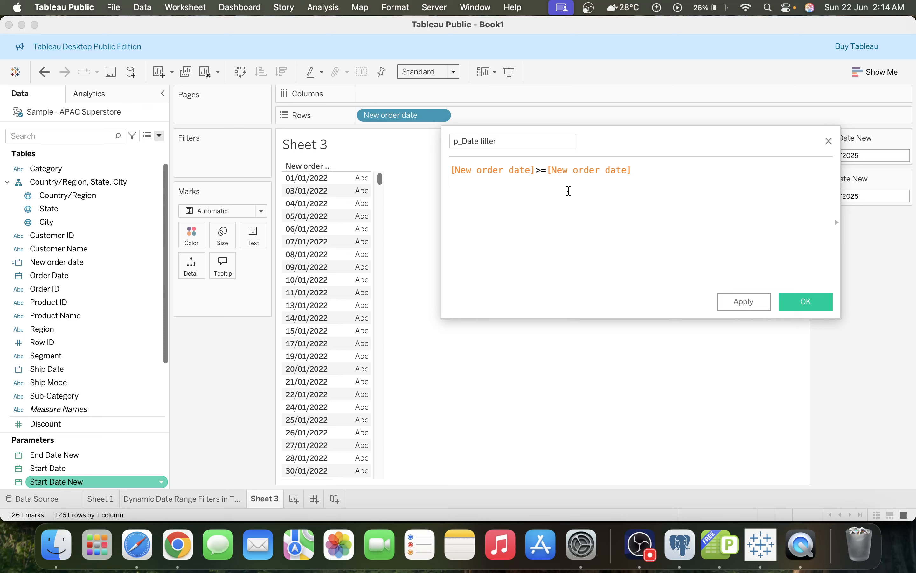
double_click(582, 171)
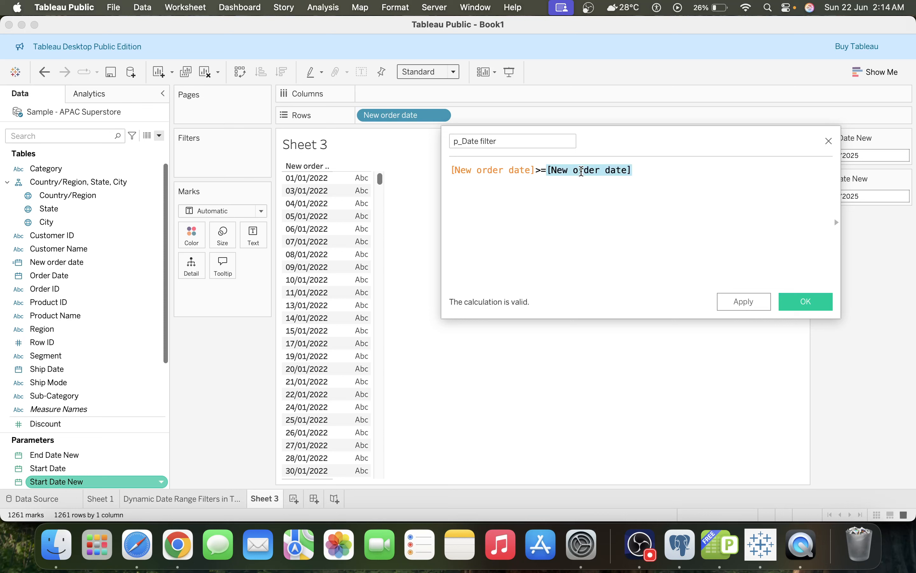
type("new")
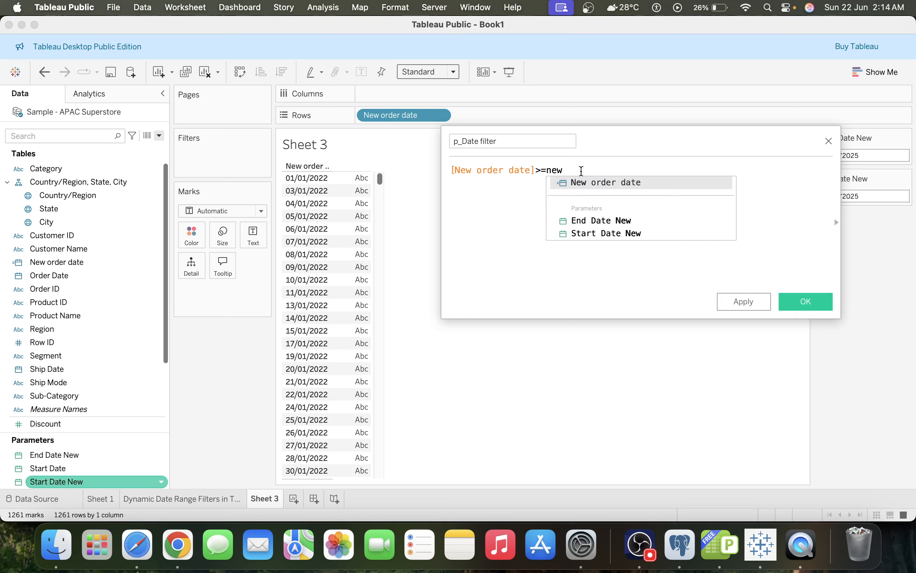
key("Down")
key("Down")
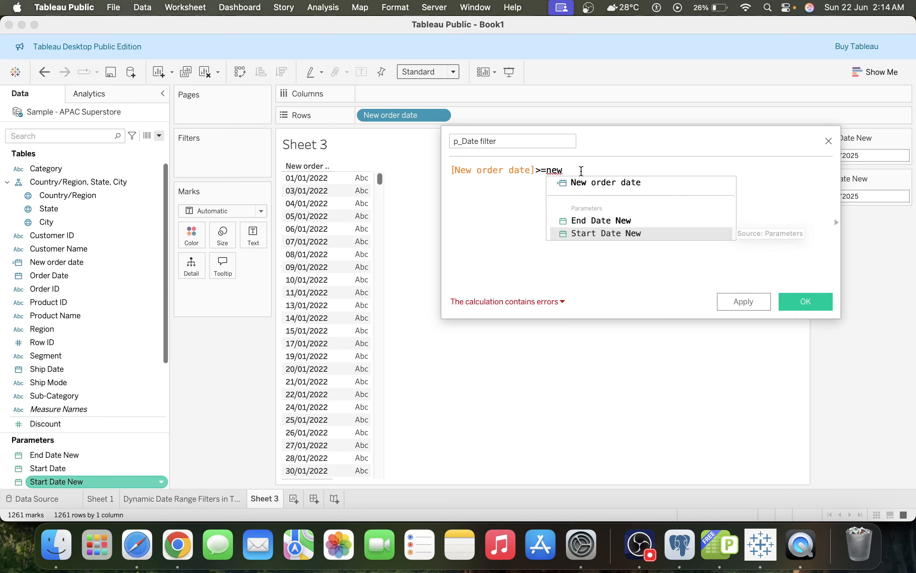
key("Return")
key("Return")
type("an")
Complete the formula with [New order date]<=[End Date New] and save the calculated field
key("Return")
key("Return")
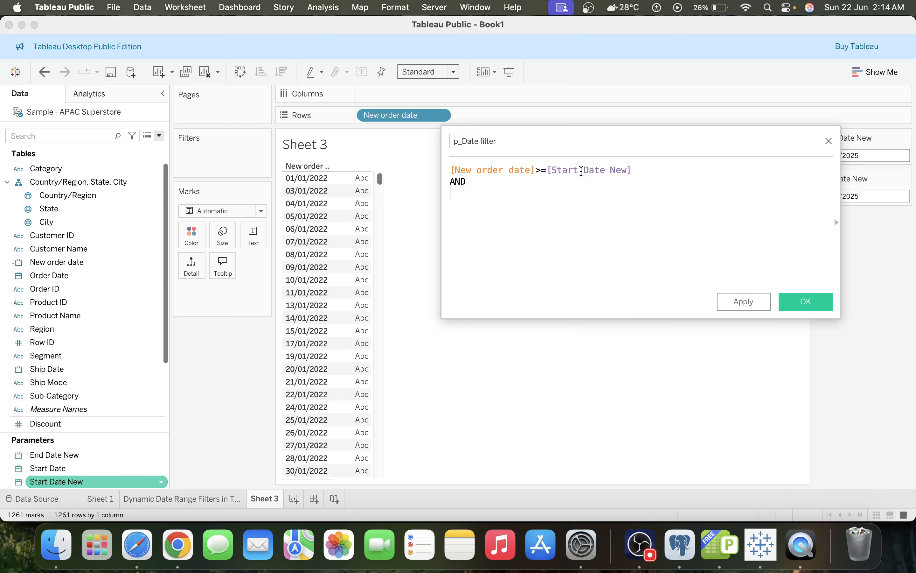
type("ne")
key("Return")
type("<=")
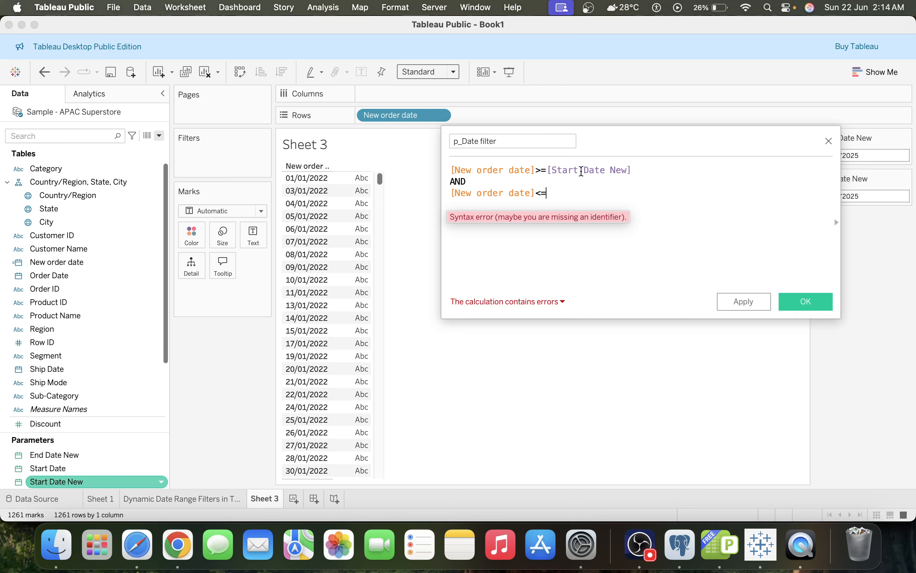
type("en")
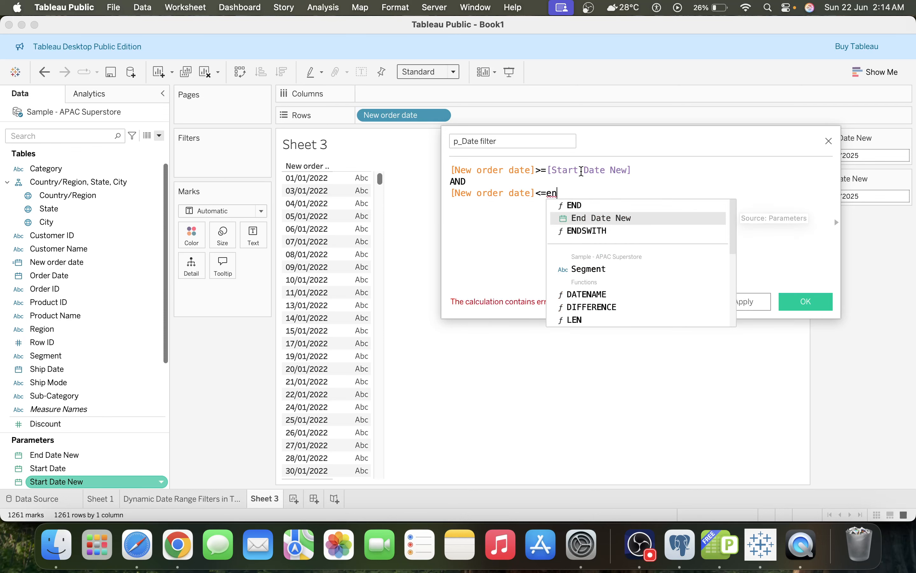
key("Return")
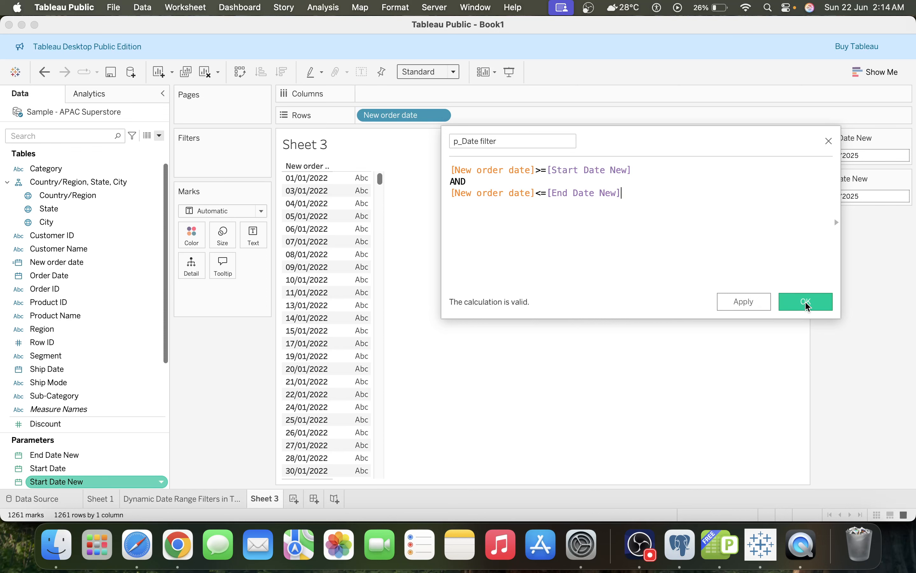
left_click(806, 302)
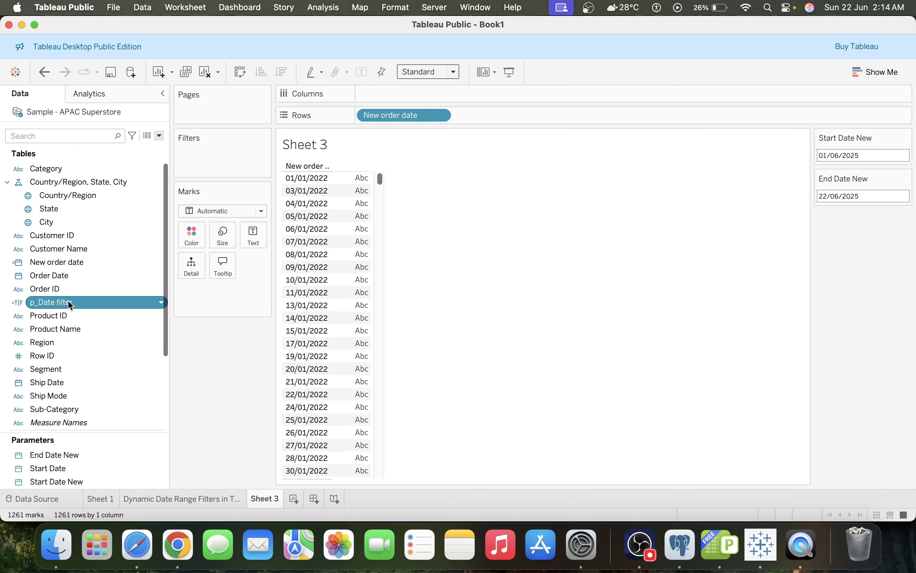
Add p_Date filter to the sheet's filters, keeping only the True value
left_click_drag(69, 305, 226, 161)
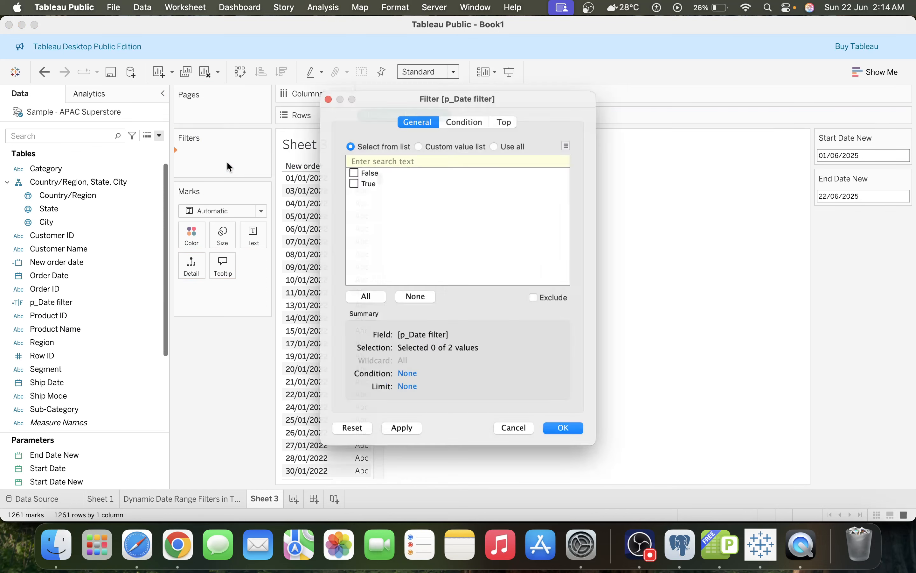
left_click(346, 177)
left_click(402, 441)
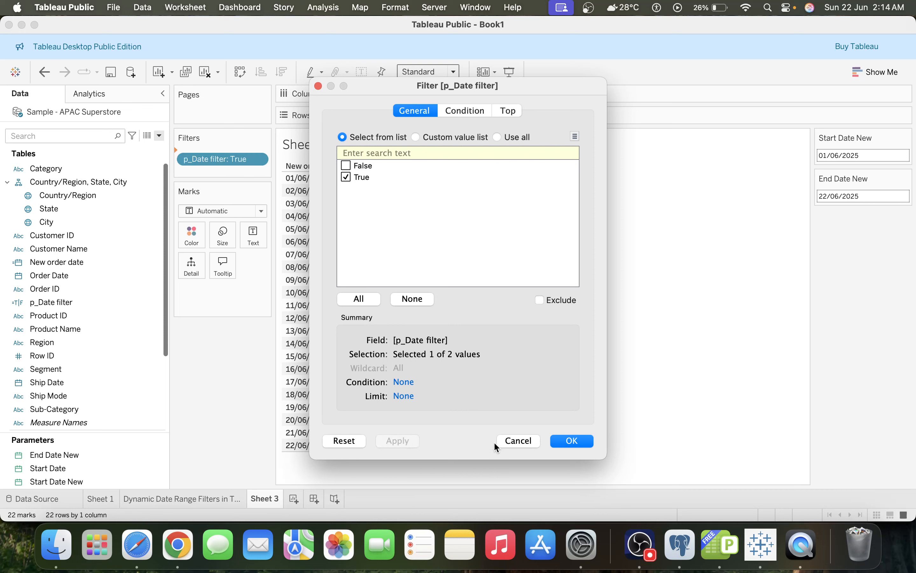
left_click(574, 441)
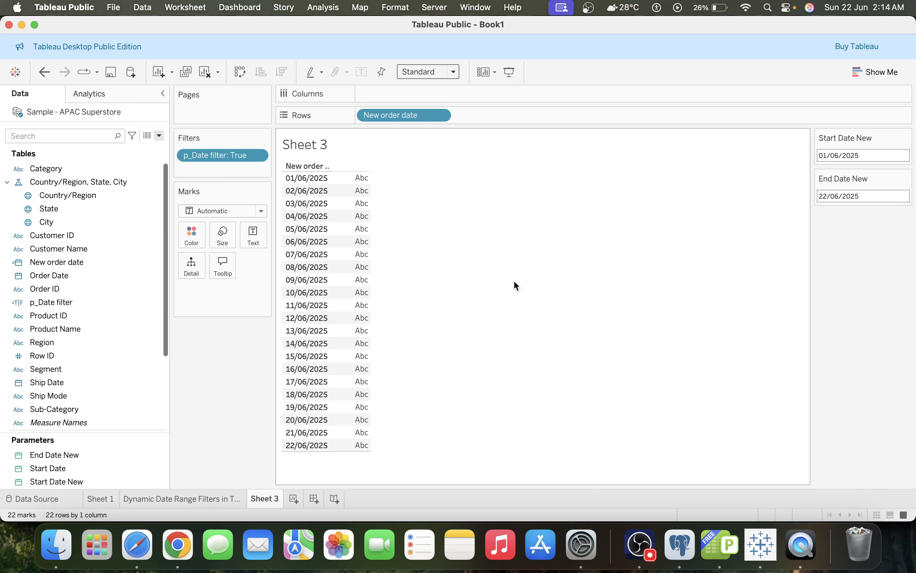
Set the Start Date New parameter to 23/06/2025, then change it to 16/06/2025
left_click(853, 160)
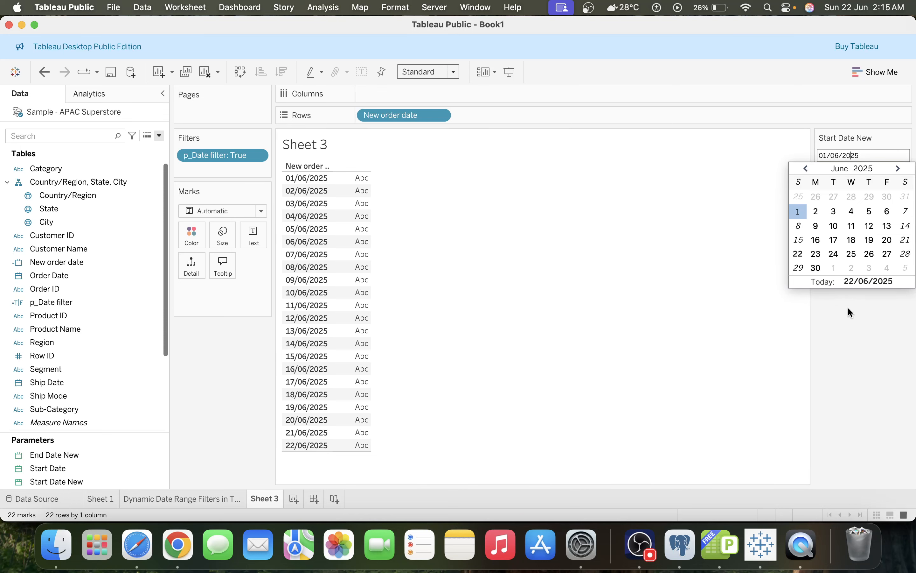
left_click(814, 256)
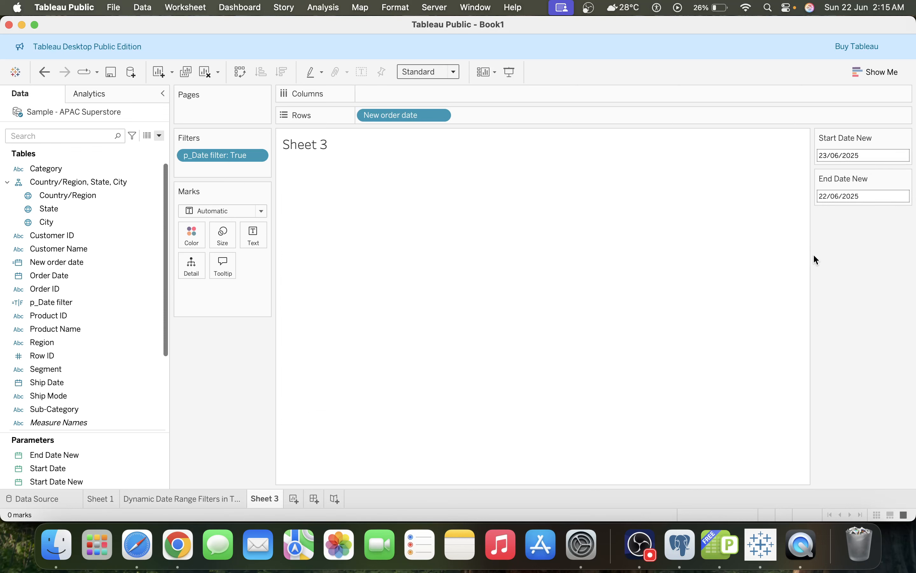
left_click(851, 152)
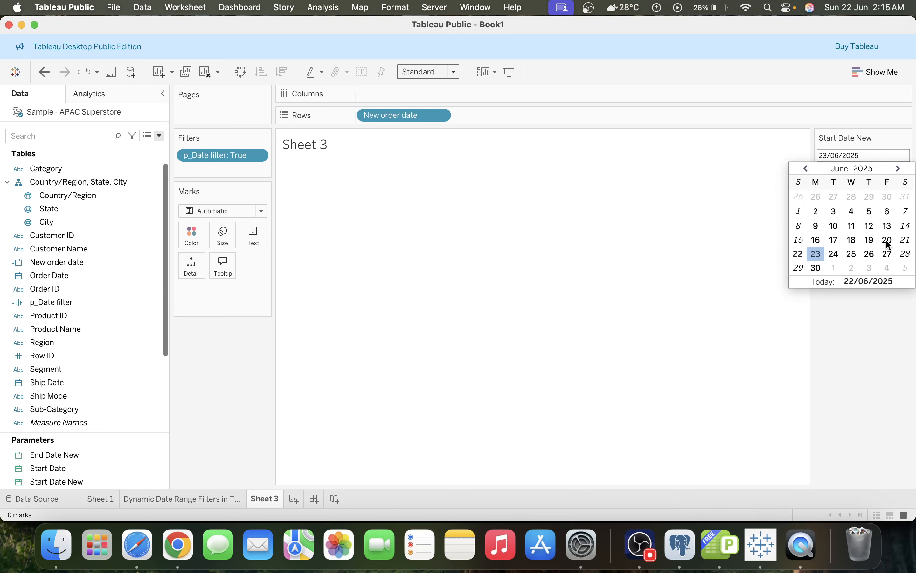
left_click(816, 240)
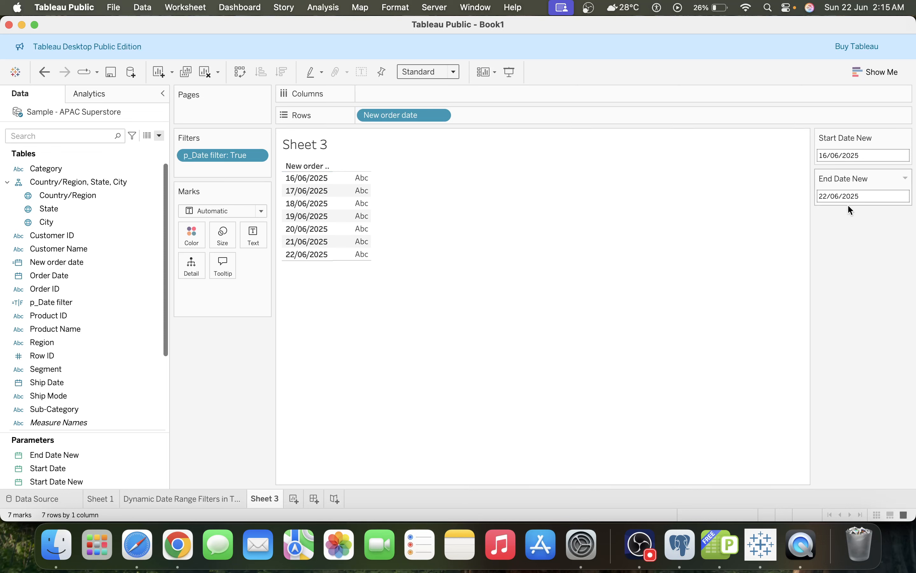
Search the data fields for Sales and add it to the view
left_click(869, 195)
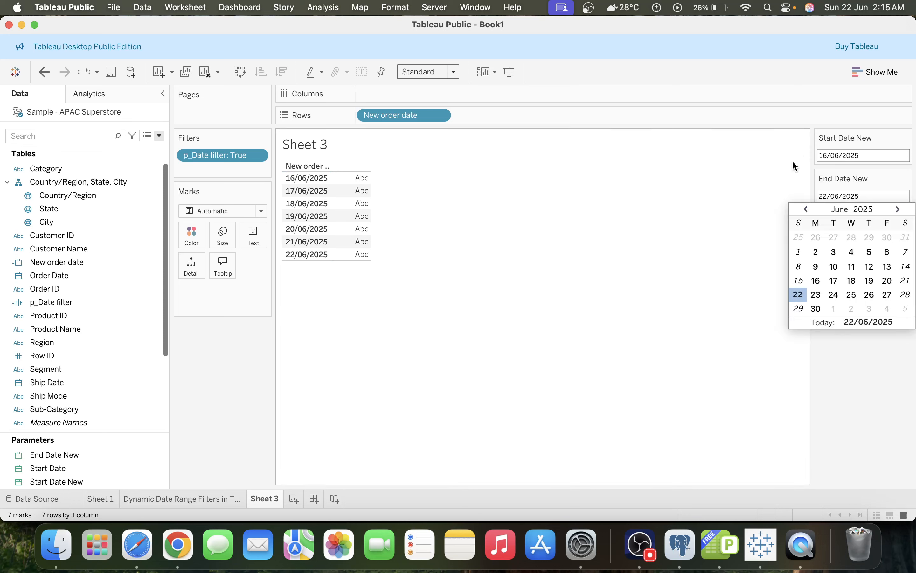
left_click(57, 137)
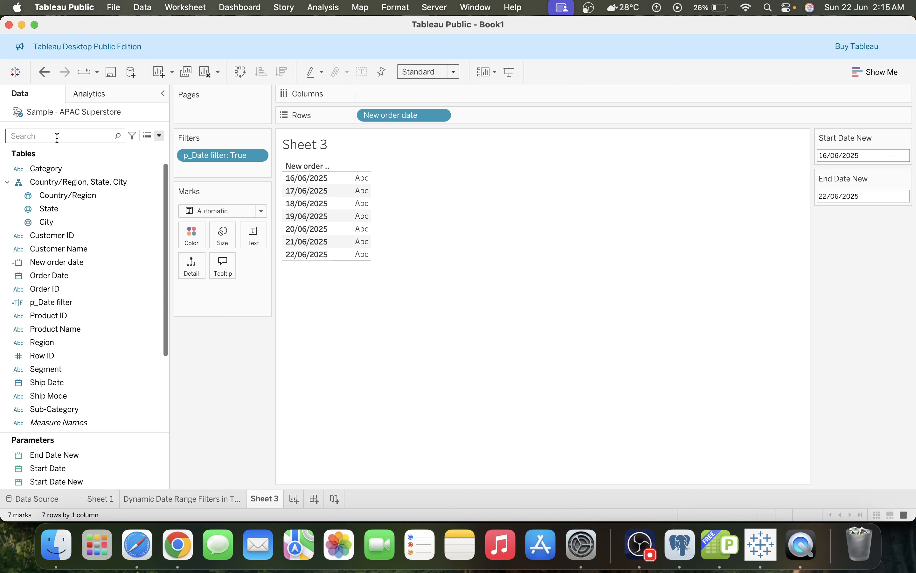
type("sa")
double_click(42, 177)
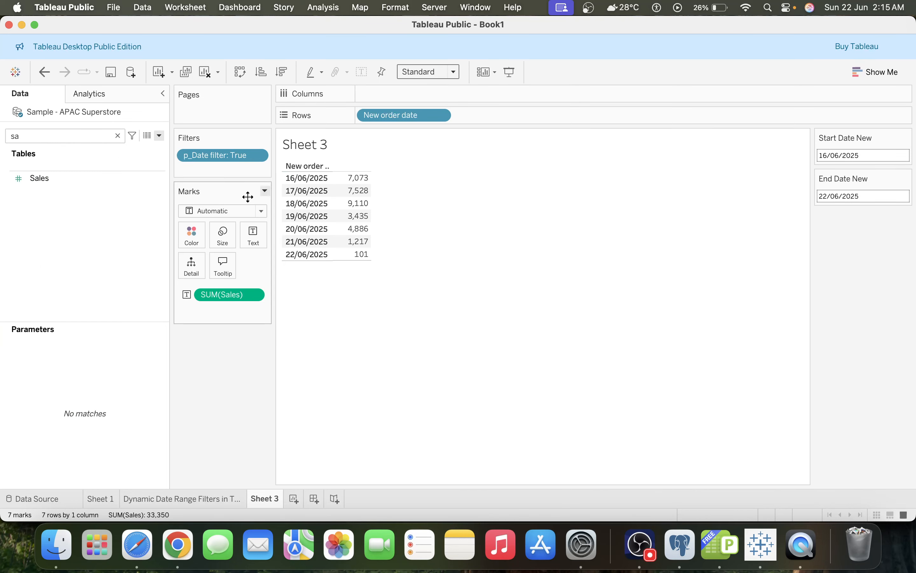
Swap rows and columns and put SUM(Sales) on Rows to chart sales by New order date
left_click(241, 72)
left_click_drag(234, 290, 420, 109)
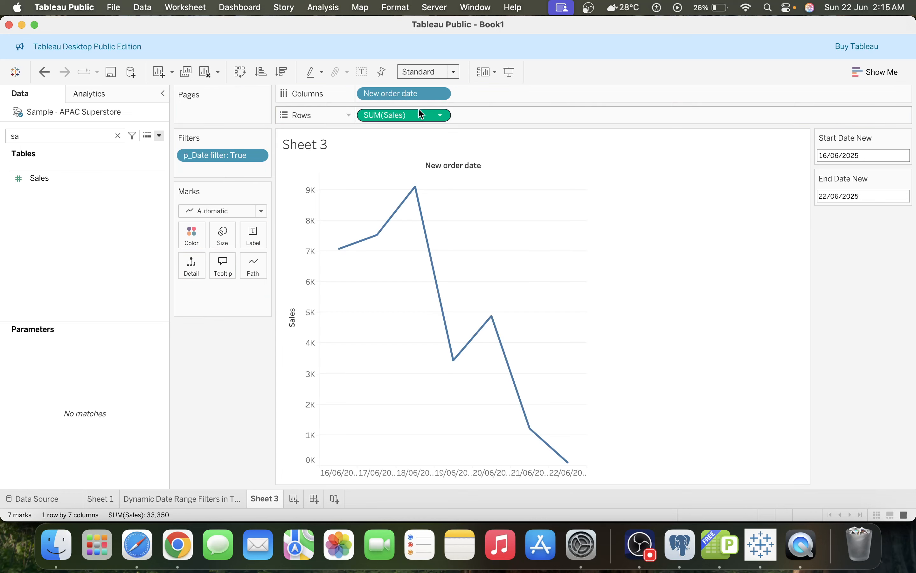
Change the mark type to Bar and fit the chart to Entire View
left_click(234, 211)
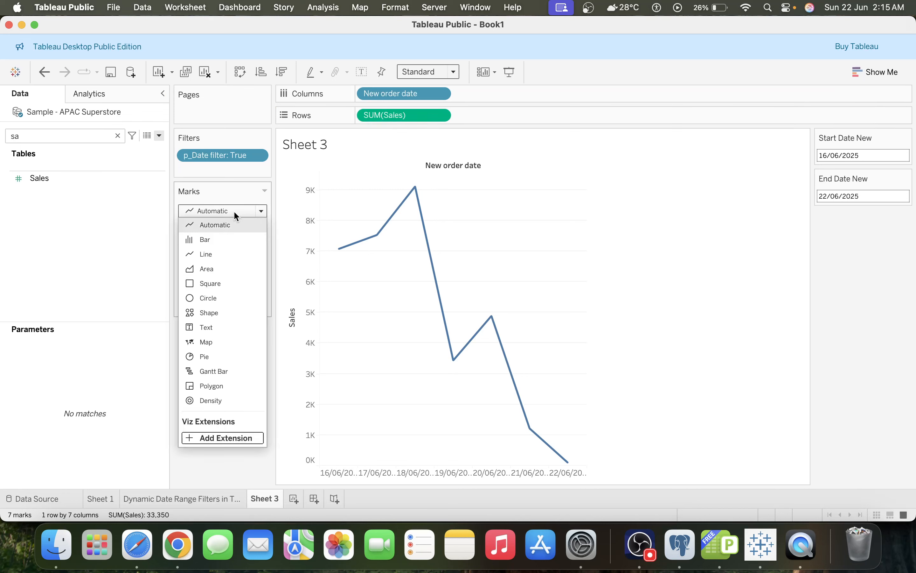
left_click(214, 238)
left_click(427, 72)
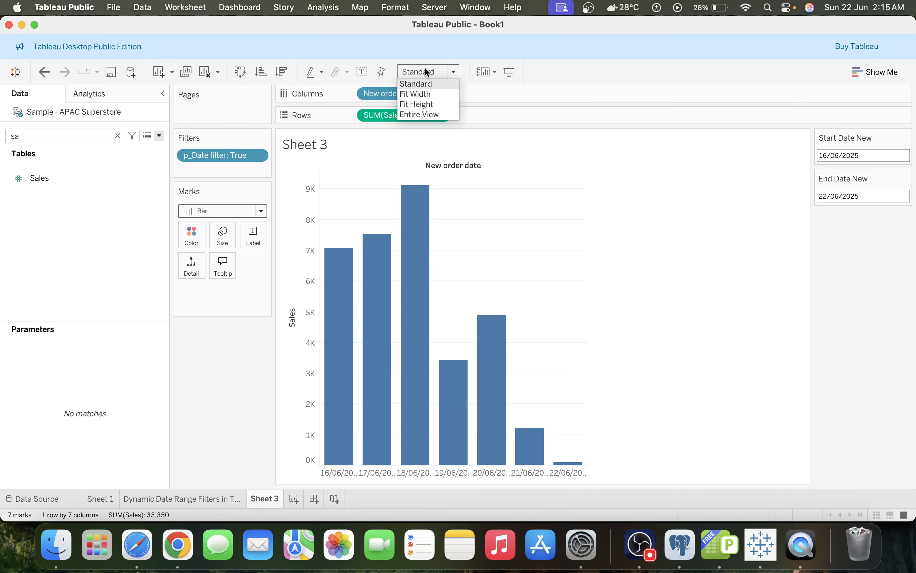
left_click(427, 114)
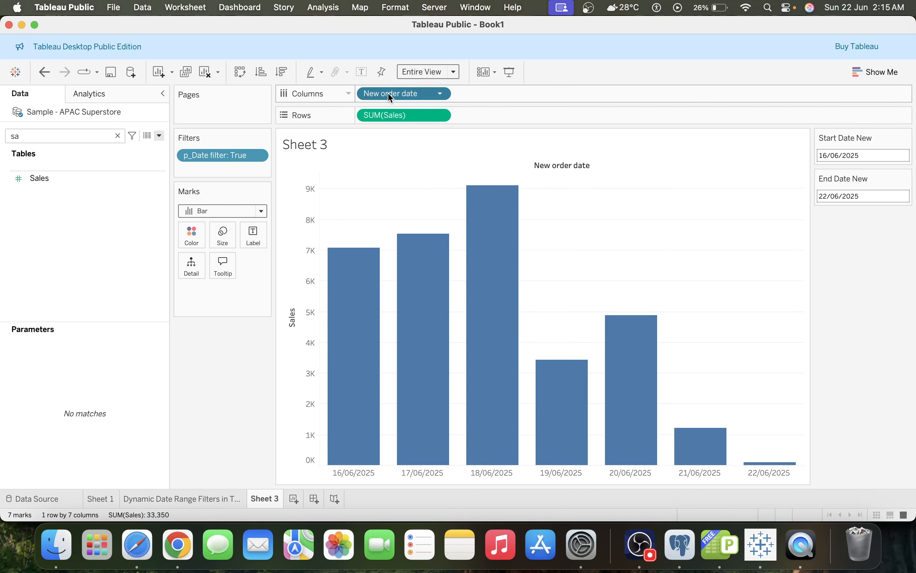
Sort New order date ascending by the field New order date with Maximum aggregation
right_click(422, 97)
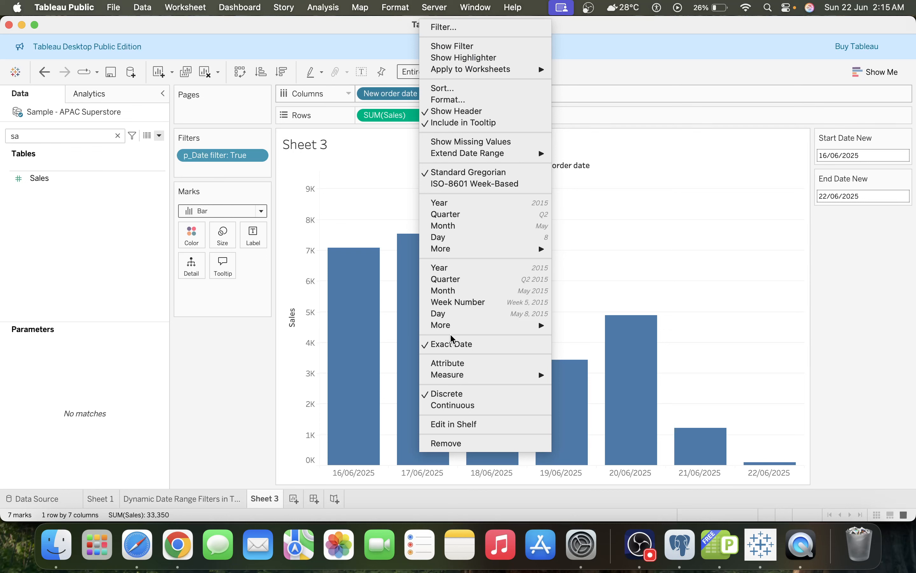
left_click(458, 89)
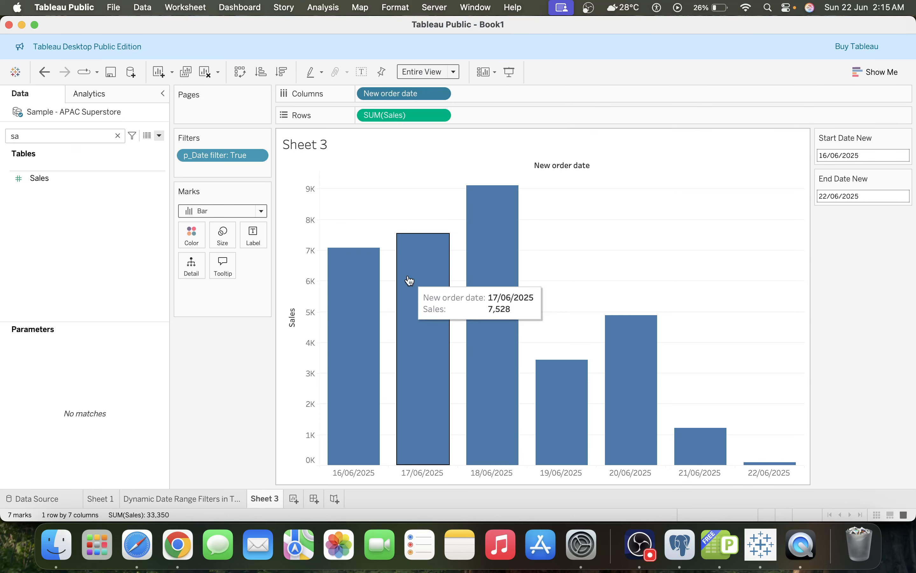
left_click(426, 254)
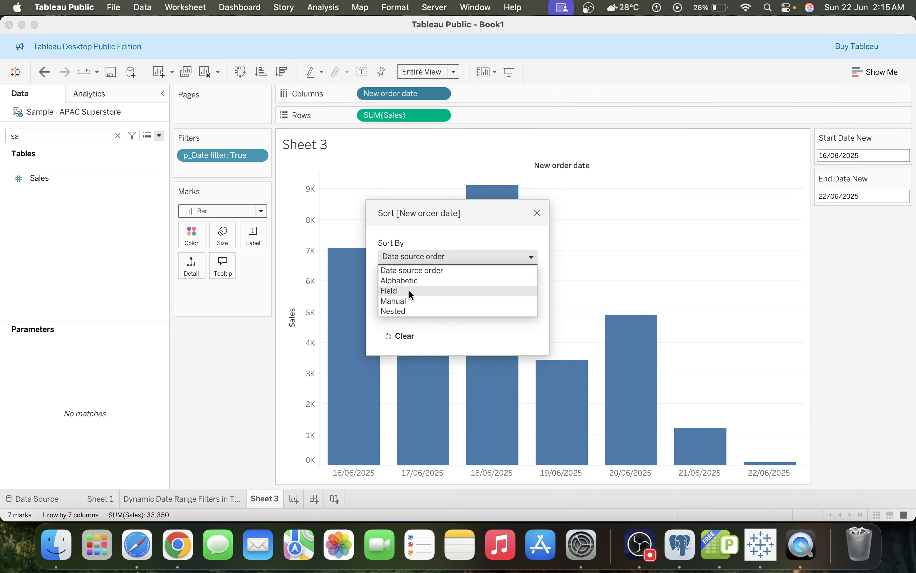
left_click(406, 296)
left_click(410, 265)
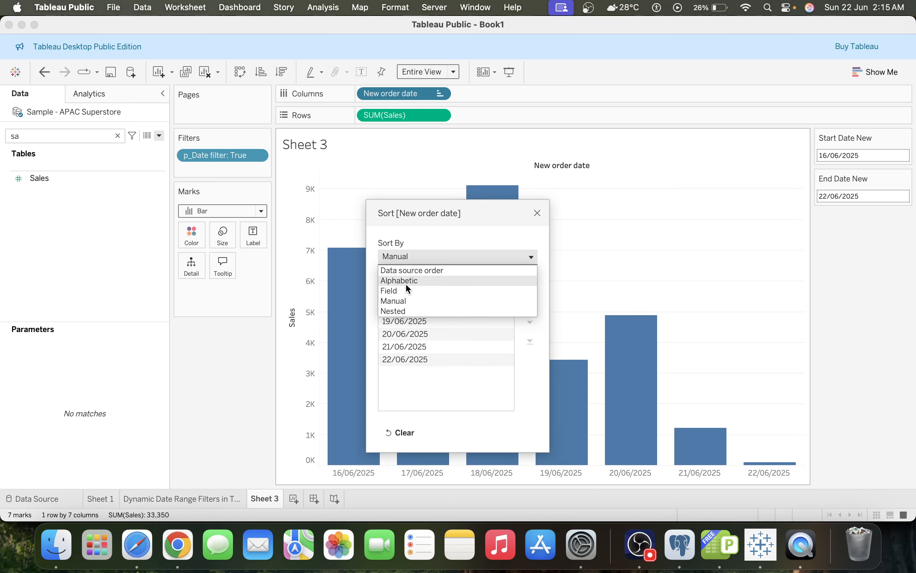
left_click(405, 287)
left_click(407, 348)
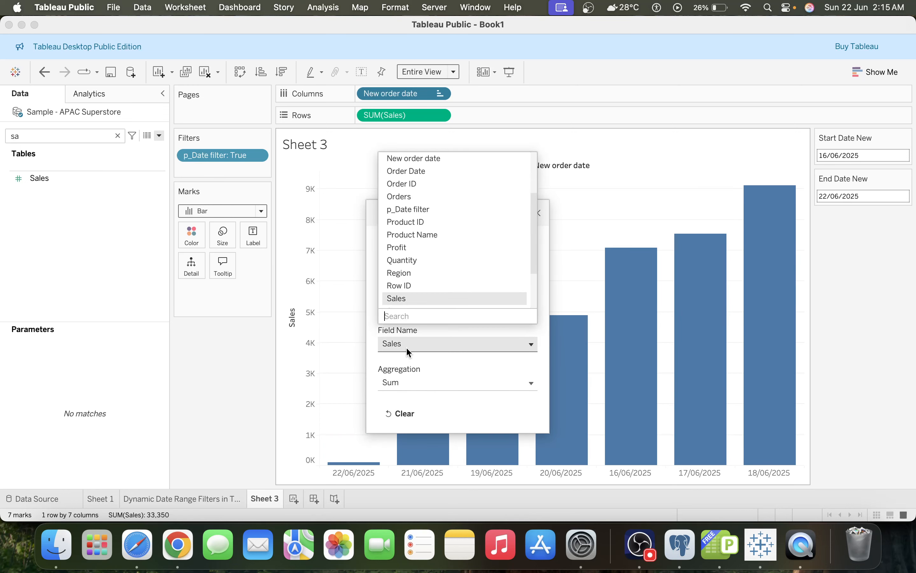
type("new")
left_click(423, 309)
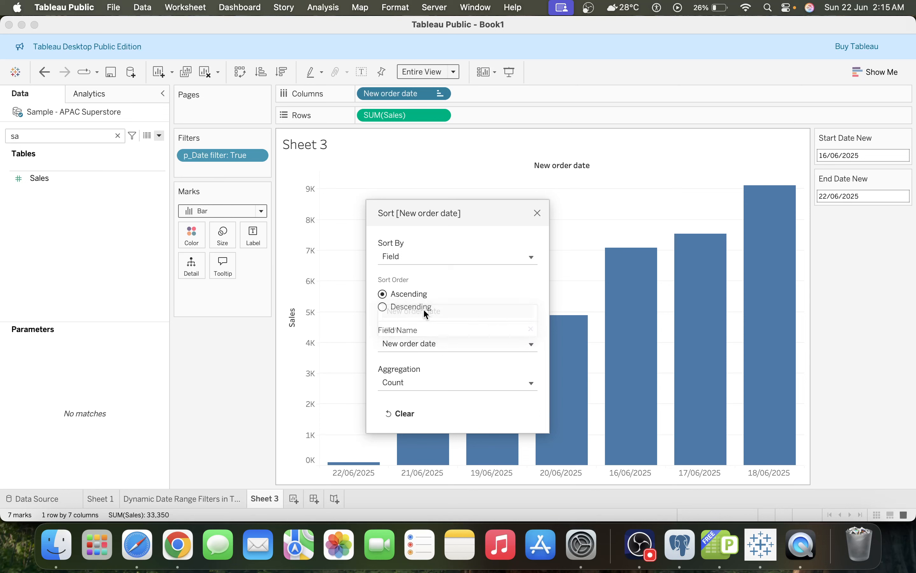
left_click(407, 383)
left_click(411, 423)
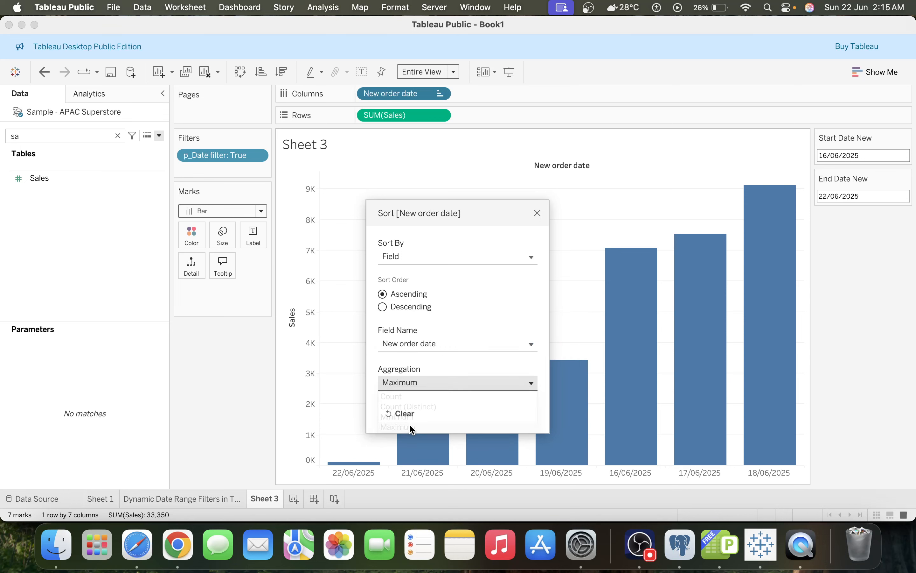
left_click(538, 214)
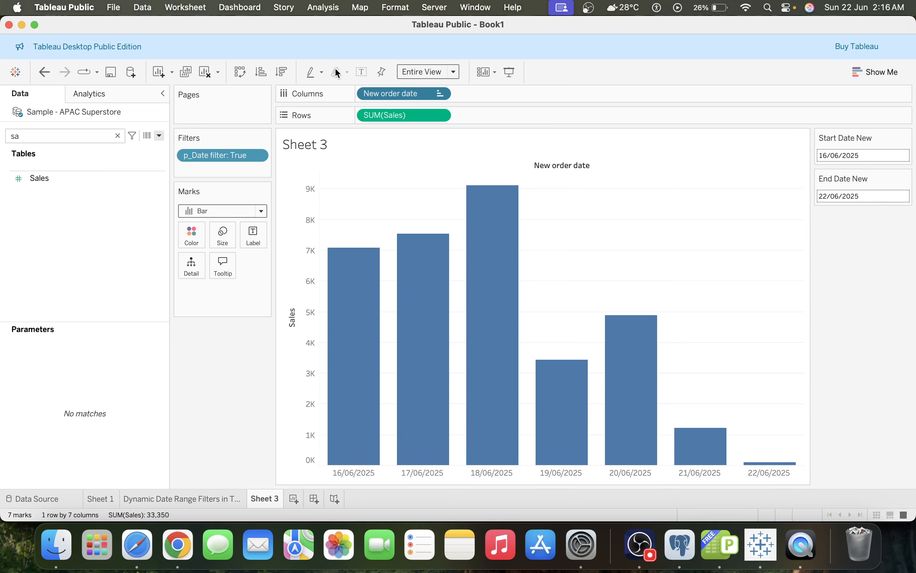
Show mark labels on the sales bars
left_click(362, 71)
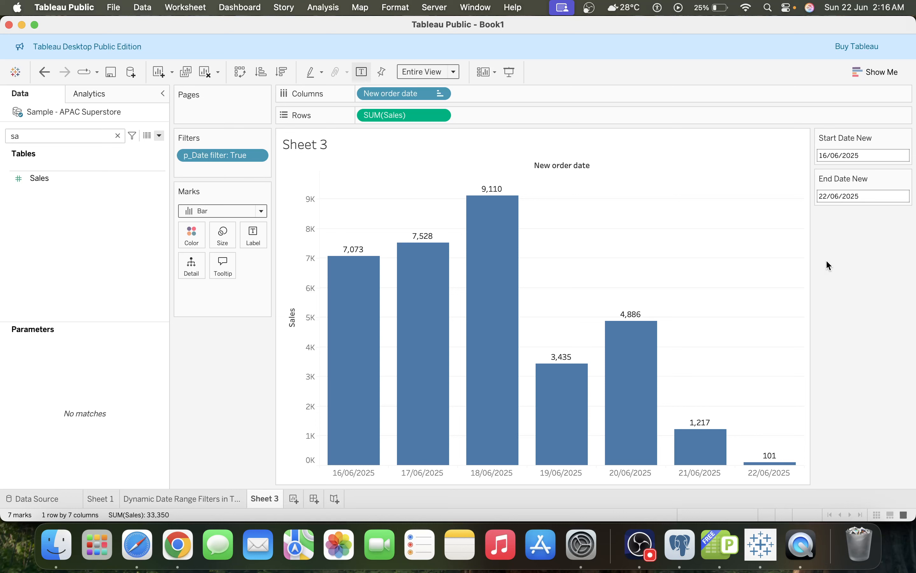
left_click(875, 159)
left_click(841, 330)
left_click(857, 156)
left_click(852, 345)
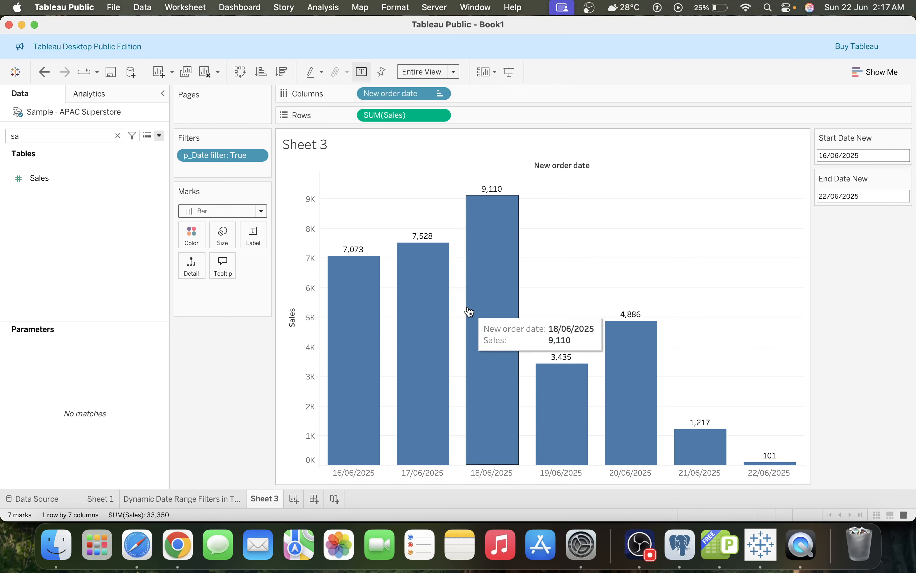
Switch to the Dynamic Date Range Filters in Tableau sheet and open its Start Date control
left_click(161, 494)
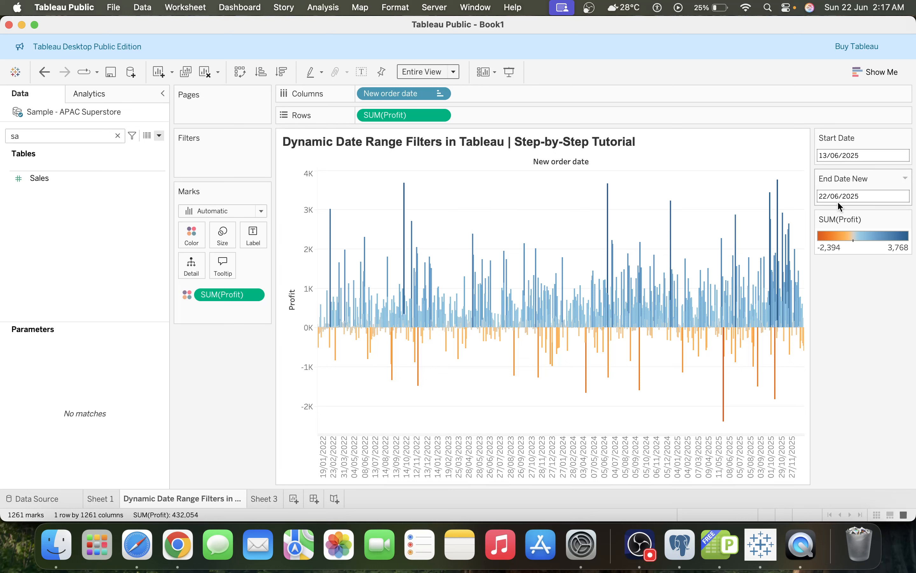
left_click(852, 156)
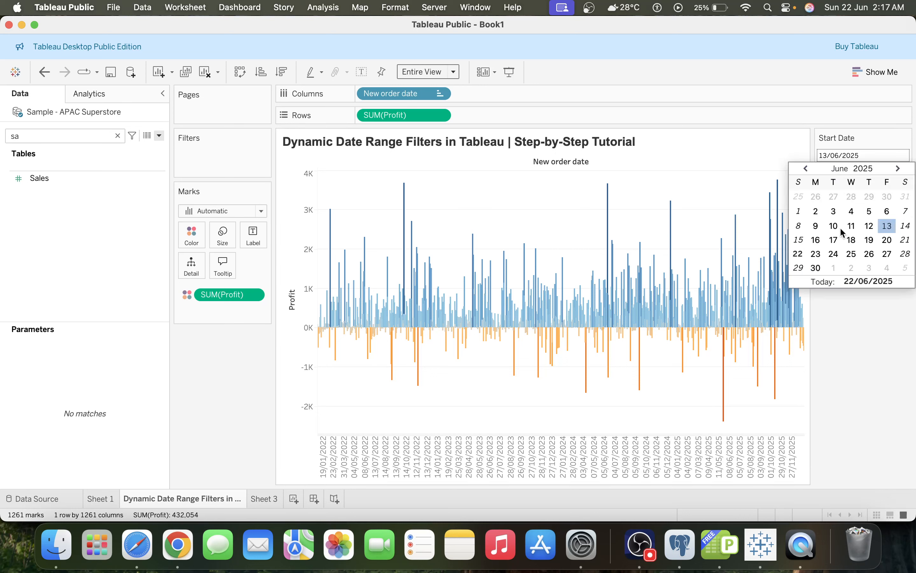
left_click(853, 370)
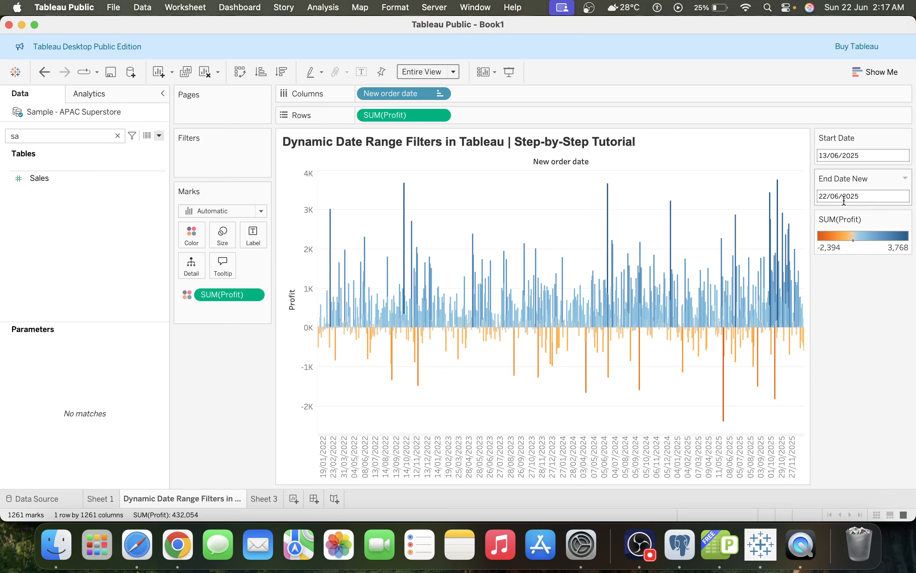